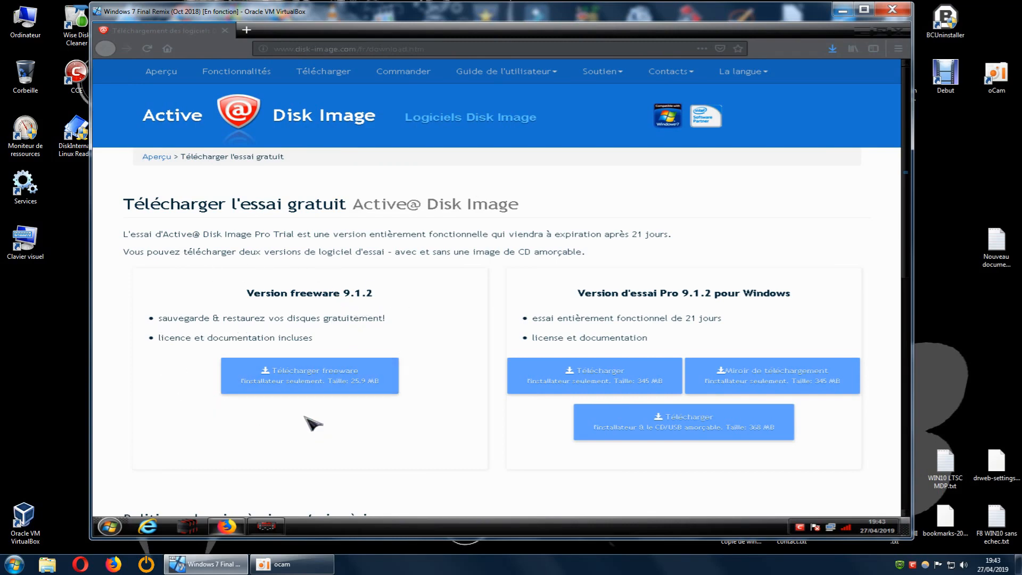
{"action": "left_click", "coordinate": [316, 375]}
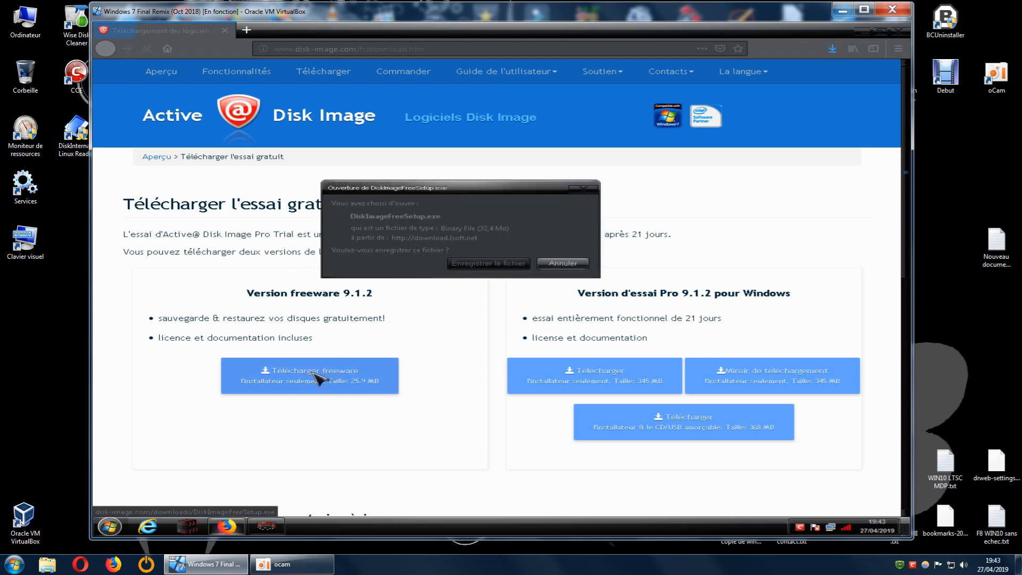
{"action": "left_click_drag", "start_coordinate": [417, 191], "coordinate": [436, 231]}
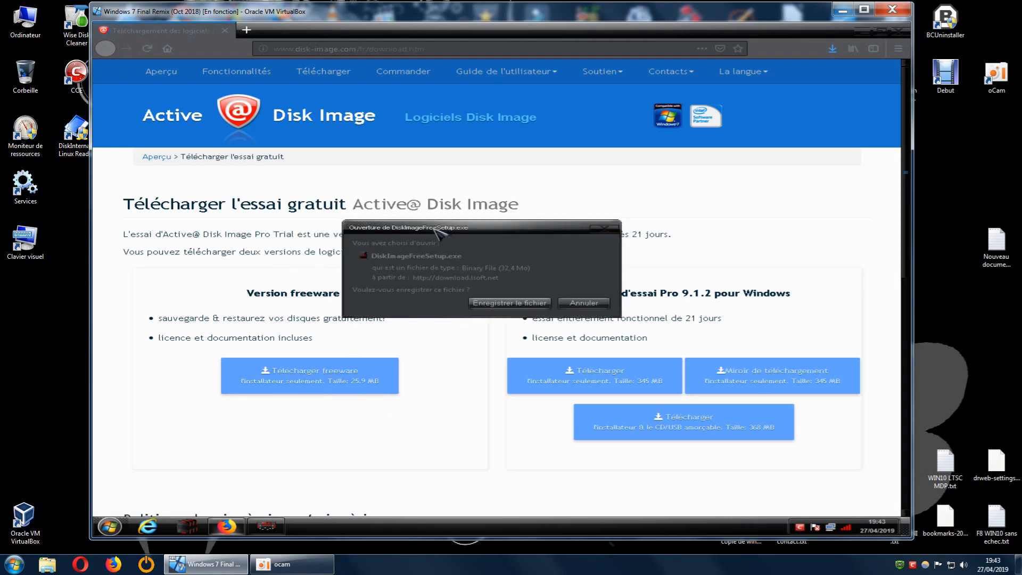
{"action": "left_click", "coordinate": [603, 229]}
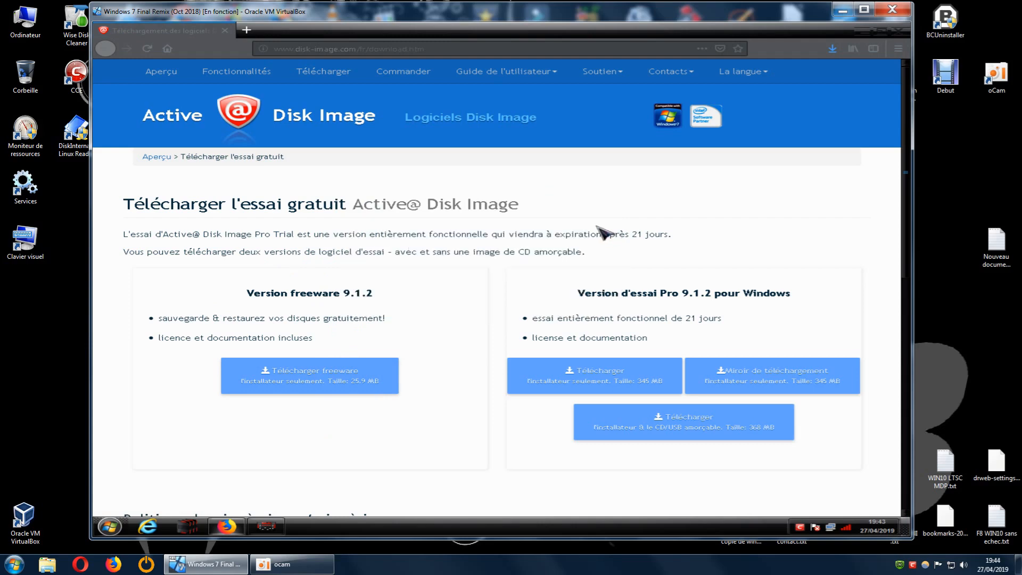
Locate the downloaded DiskImageFreeSetup.exe in its folder, and close both the folder and the browser.
{"action": "left_click", "coordinate": [832, 51]}
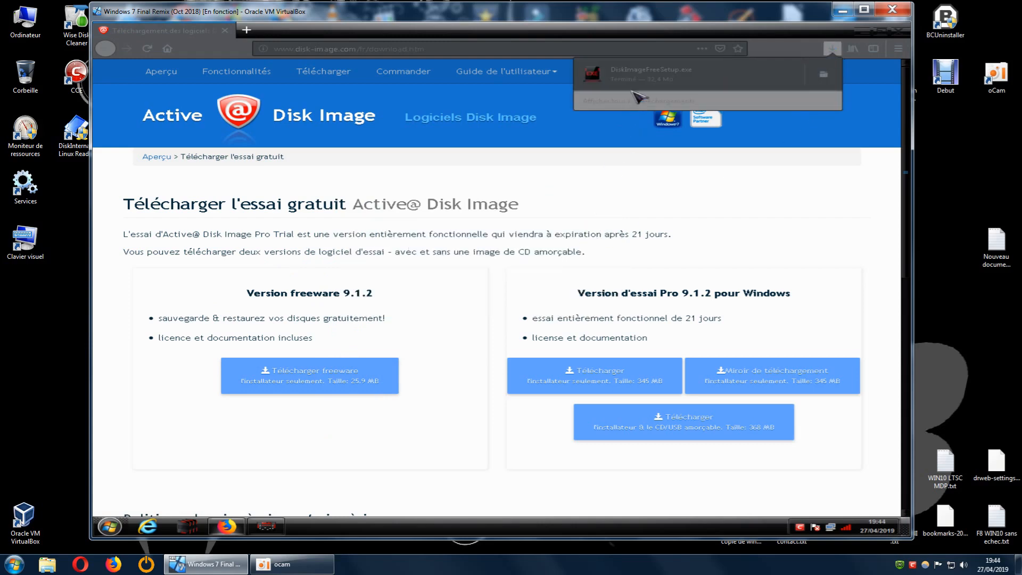
{"action": "left_click", "coordinate": [825, 76]}
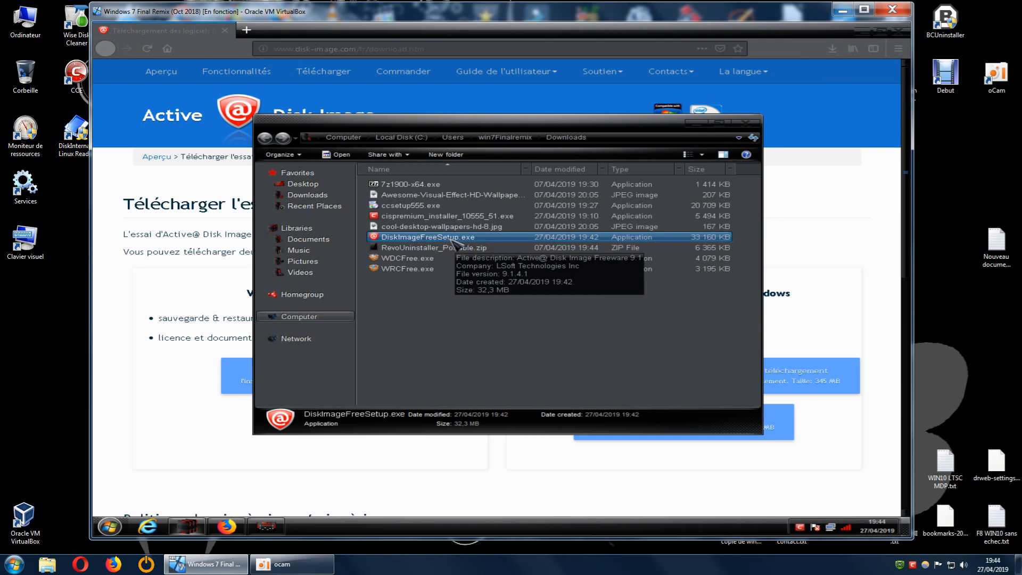
{"action": "left_click", "coordinate": [743, 125]}
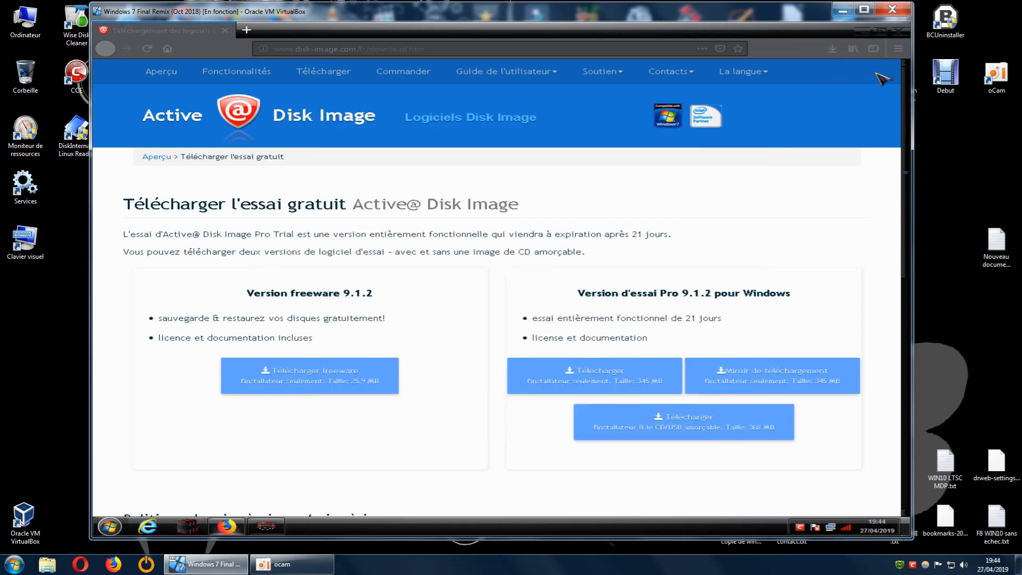
{"action": "left_click", "coordinate": [899, 31]}
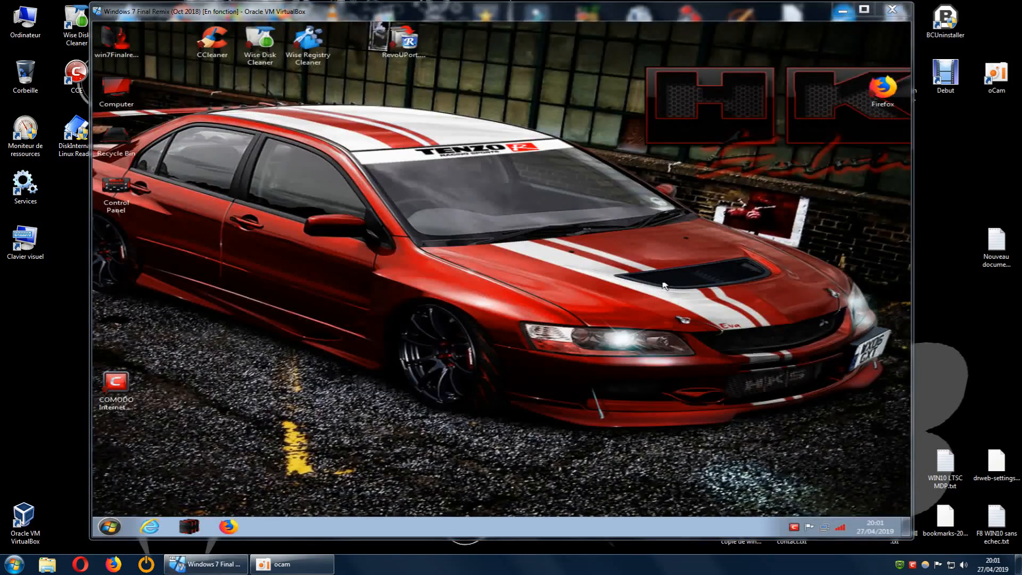
Open the virtual machine's Downloads folder and dismiss the Windows Update notification.
{"action": "mouse_move", "coordinate": [565, 15]}
{"action": "left_mouse_down"}
{"action": "mouse_move", "coordinate": [614, 17]}
{"action": "mouse_move", "coordinate": [555, 16]}
{"action": "mouse_move", "coordinate": [601, 21]}
{"action": "mouse_move", "coordinate": [579, 21]}
{"action": "left_mouse_up"}
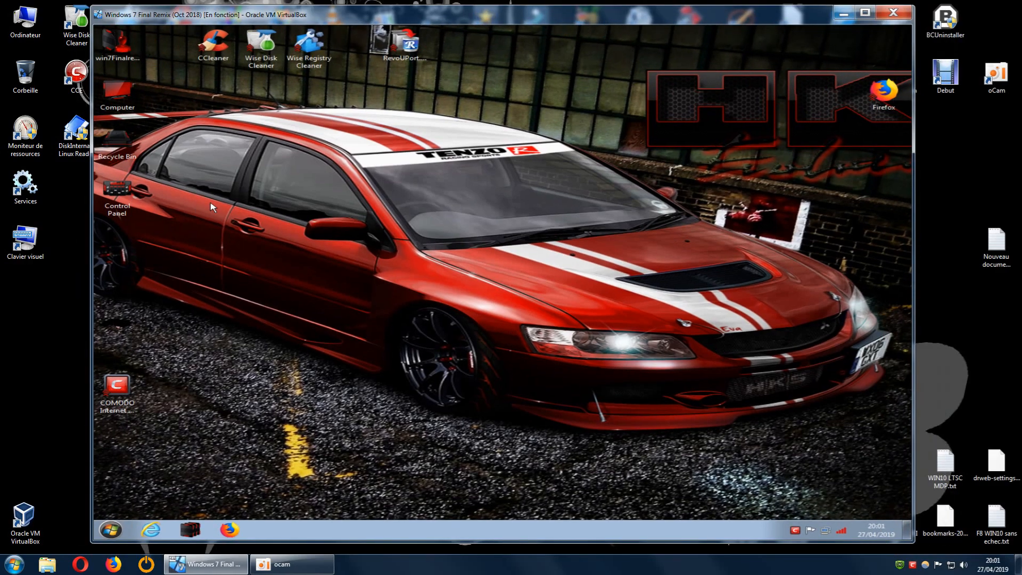
{"action": "left_click", "coordinate": [190, 528]}
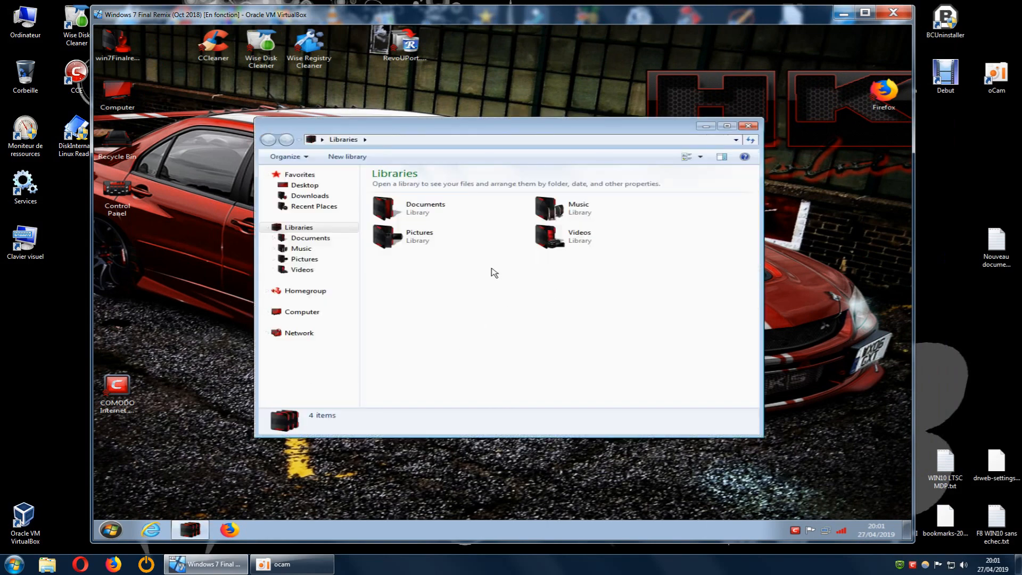
{"action": "left_click", "coordinate": [316, 197]}
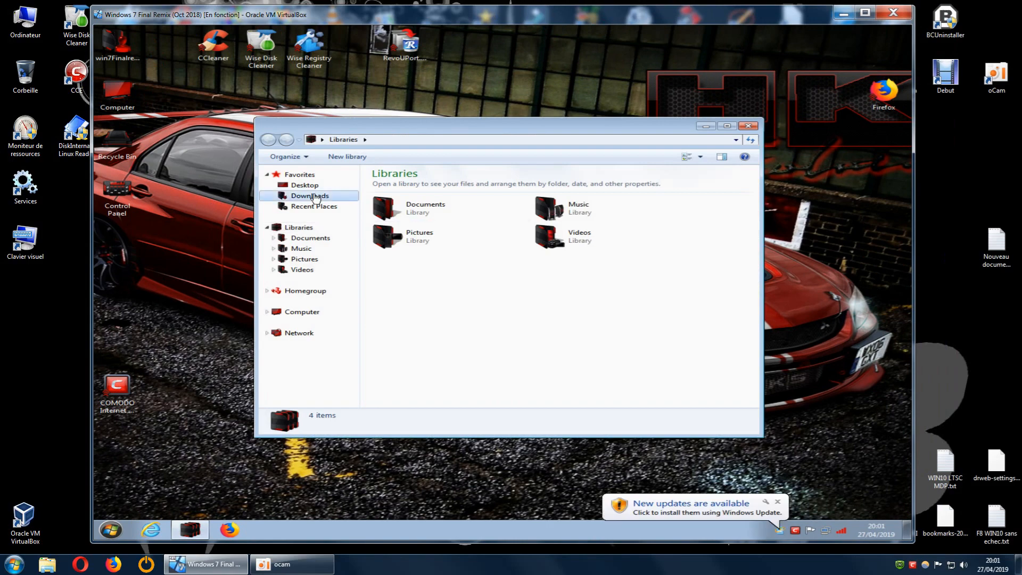
{"action": "left_click", "coordinate": [779, 502]}
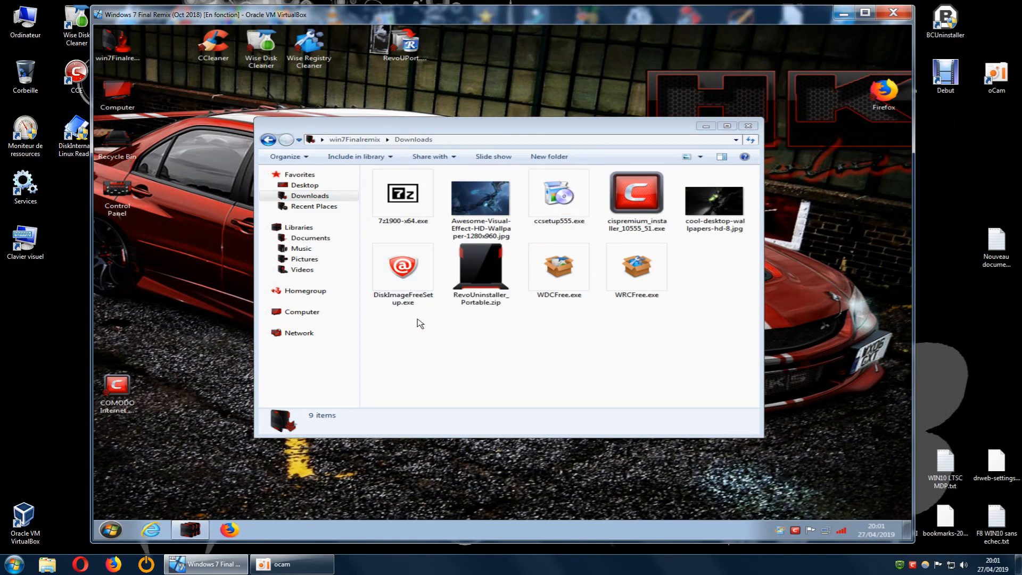
Run DiskImageFreeSetup.exe from the Downloads folder as administrator.
{"action": "left_click", "coordinate": [401, 289]}
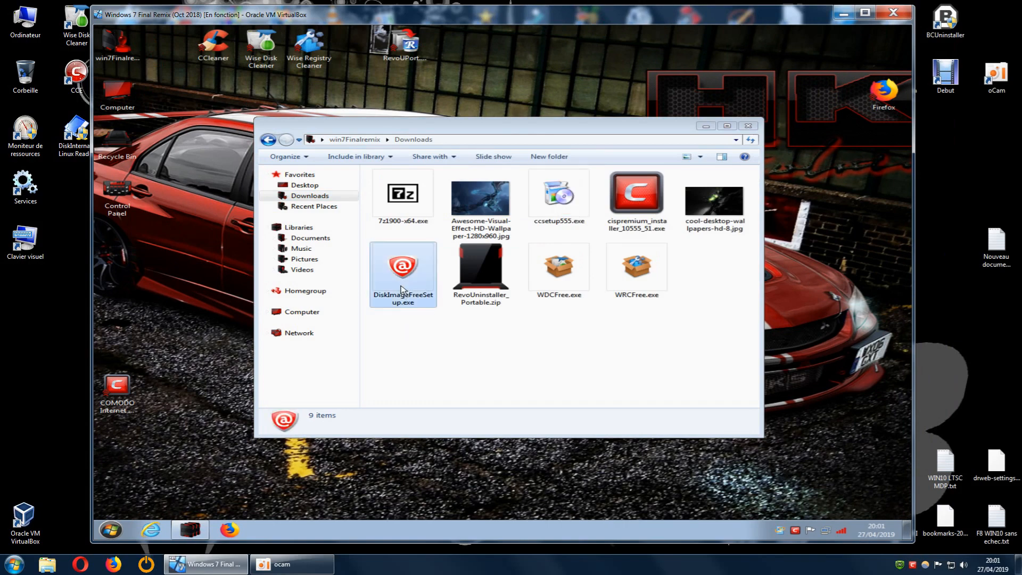
{"action": "double_click", "coordinate": [401, 289]}
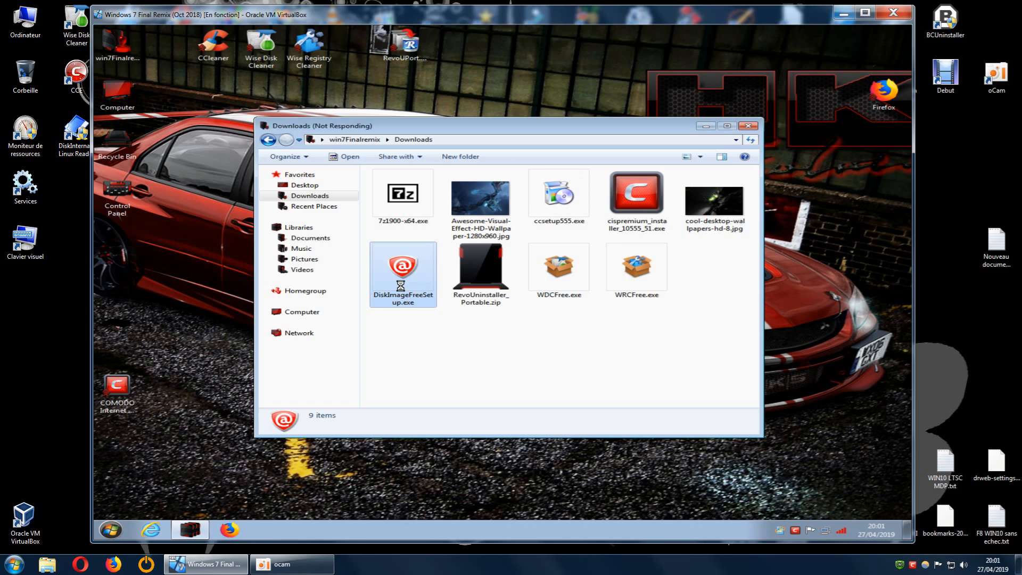
{"action": "right_click", "coordinate": [400, 287]}
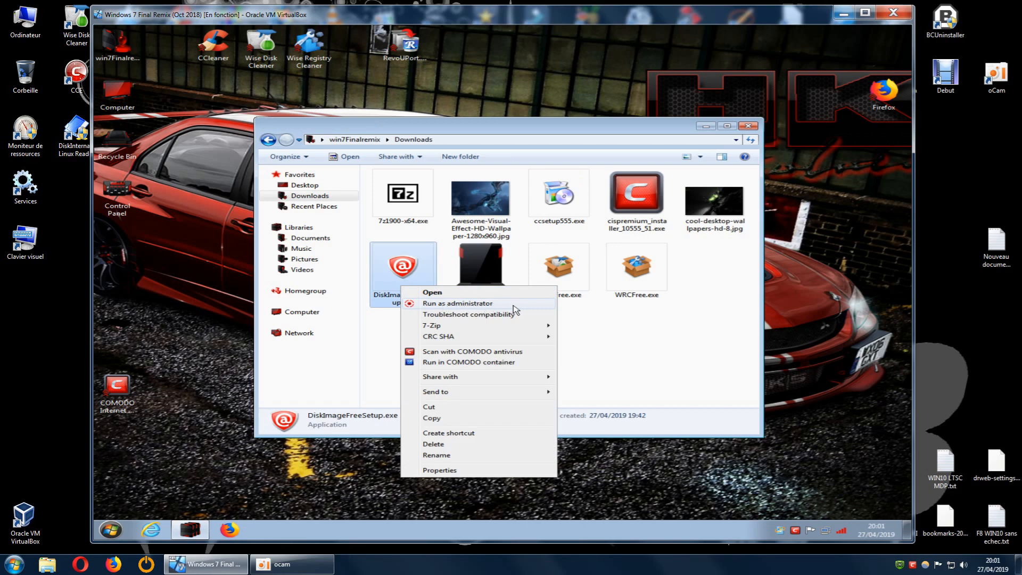
{"action": "left_click", "coordinate": [497, 305]}
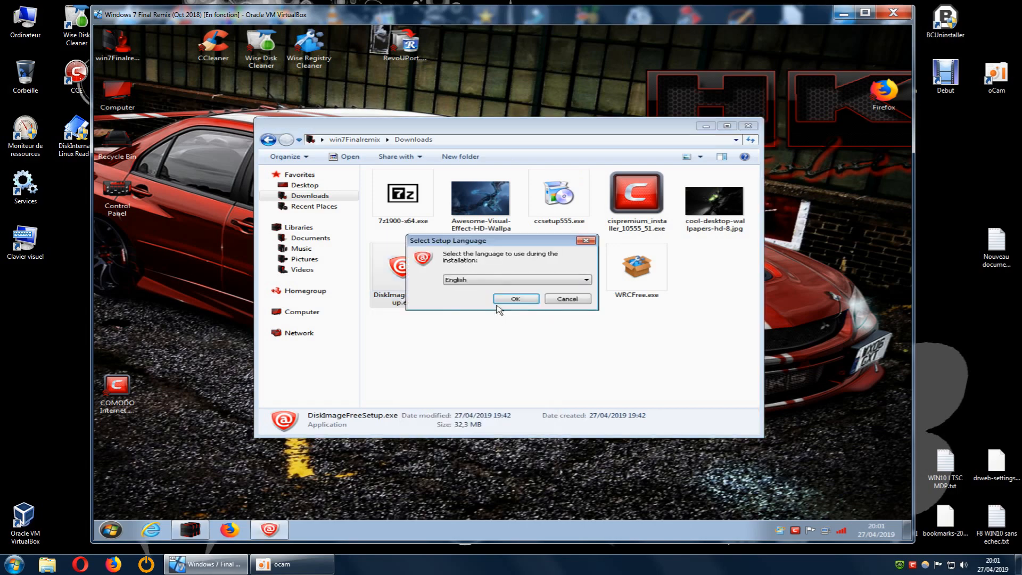
Choose Français as the setup language and confirm it to start the installation wizard.
{"action": "left_click", "coordinate": [520, 280]}
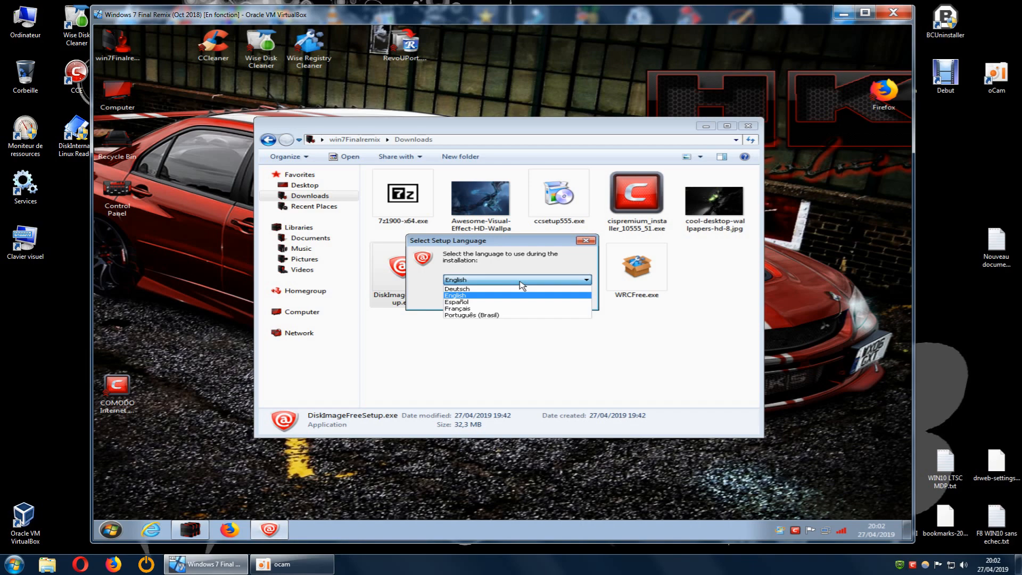
{"action": "left_click", "coordinate": [539, 246]}
{"action": "left_click_drag", "start_coordinate": [539, 246], "coordinate": [533, 330]}
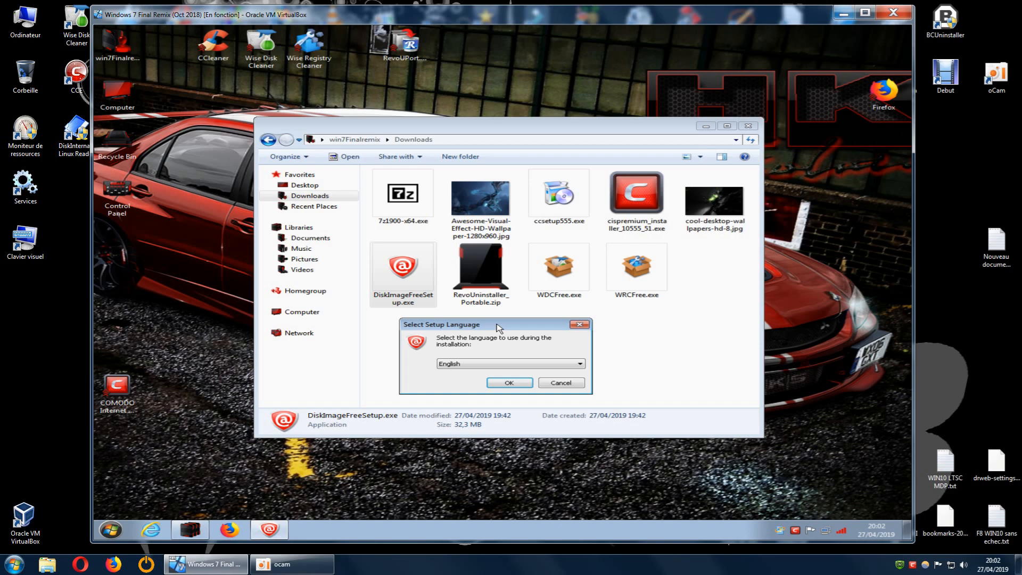
{"action": "left_click_drag", "start_coordinate": [499, 328], "coordinate": [548, 321]}
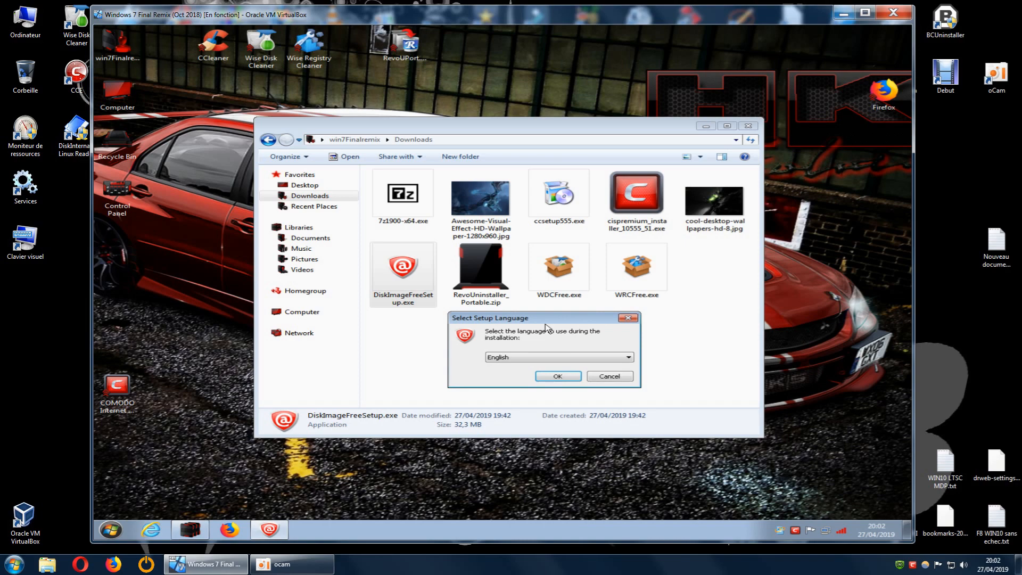
{"action": "left_click", "coordinate": [587, 361]}
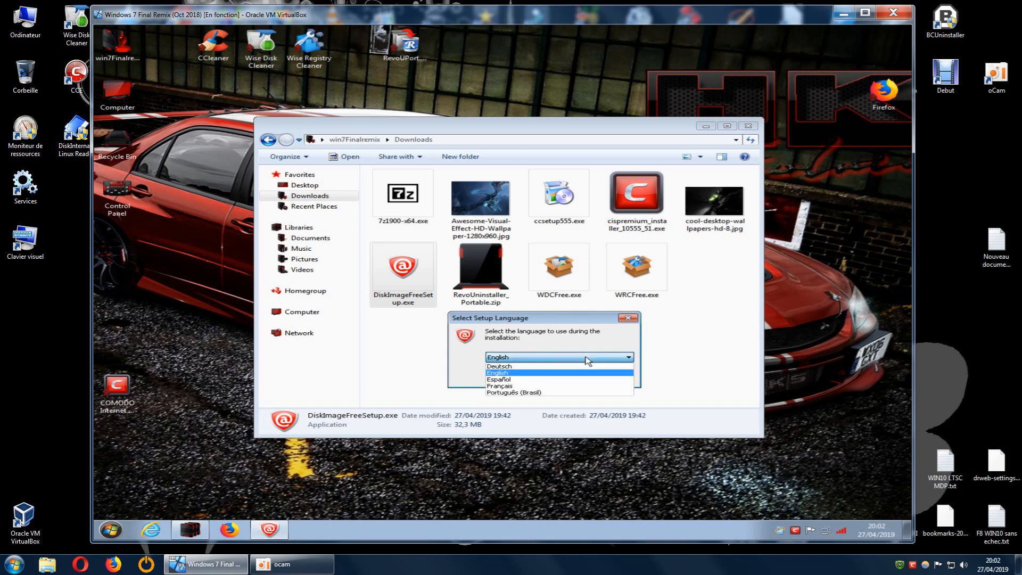
{"action": "left_click", "coordinate": [517, 386]}
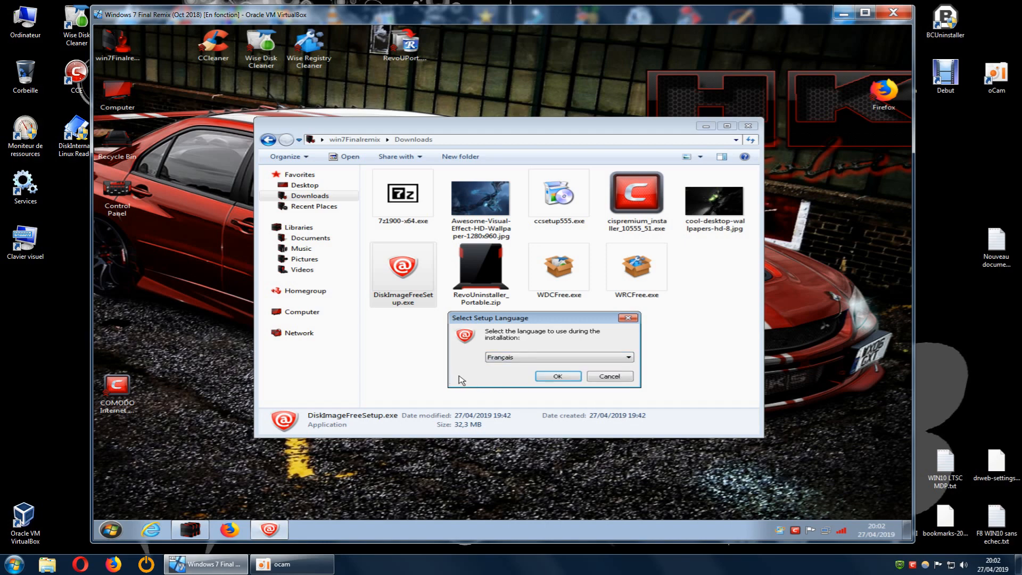
{"action": "left_click_drag", "start_coordinate": [551, 316], "coordinate": [607, 319]}
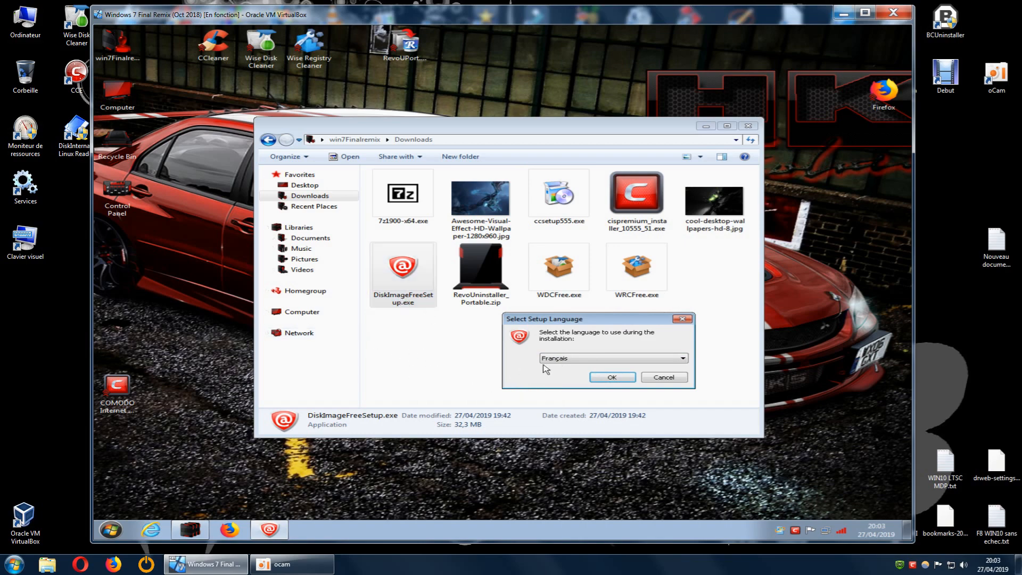
{"action": "left_click", "coordinate": [597, 378]}
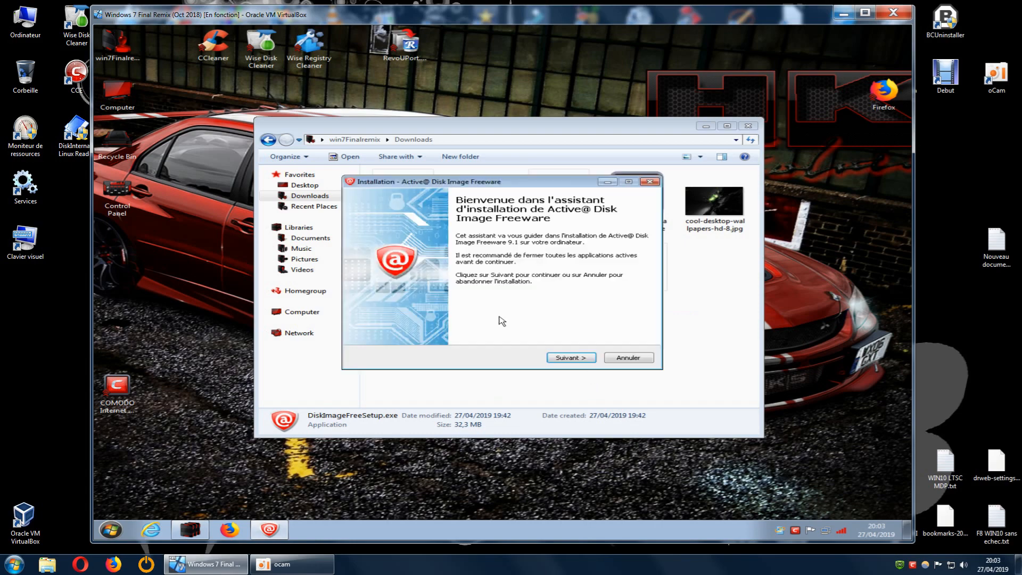
Continue past the welcome page of the installer and accept the terms of the licence agreement.
{"action": "left_click_drag", "start_coordinate": [515, 182], "coordinate": [399, 278]}
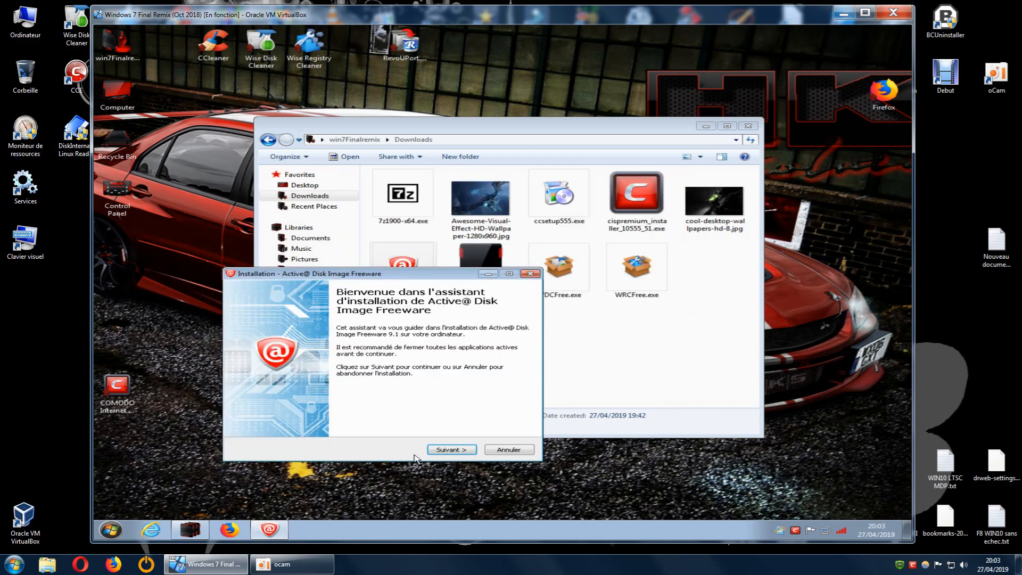
{"action": "left_click", "coordinate": [453, 450]}
{"action": "left_click_drag", "start_coordinate": [429, 274], "coordinate": [539, 247]}
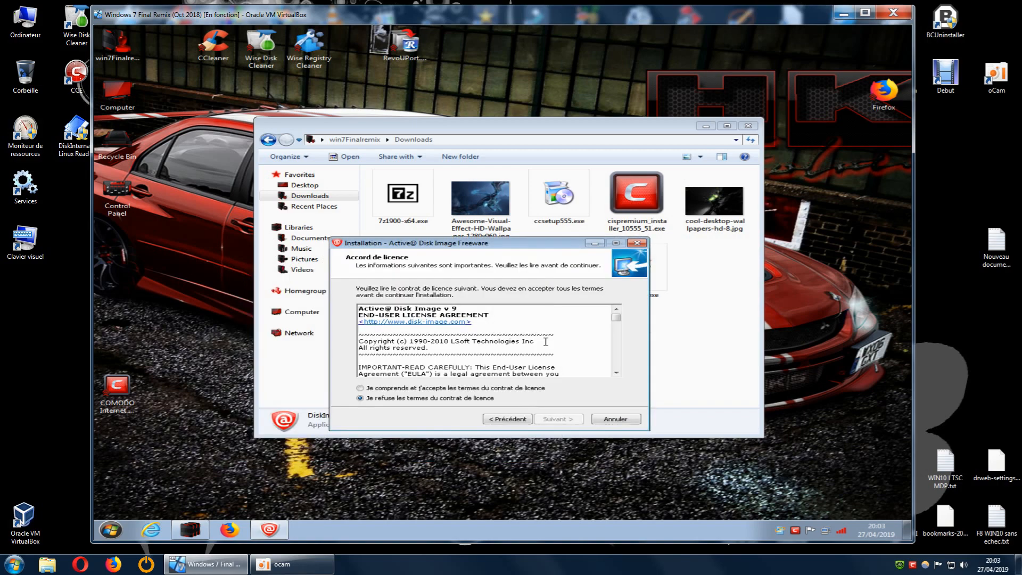
{"action": "left_click", "coordinate": [365, 390]}
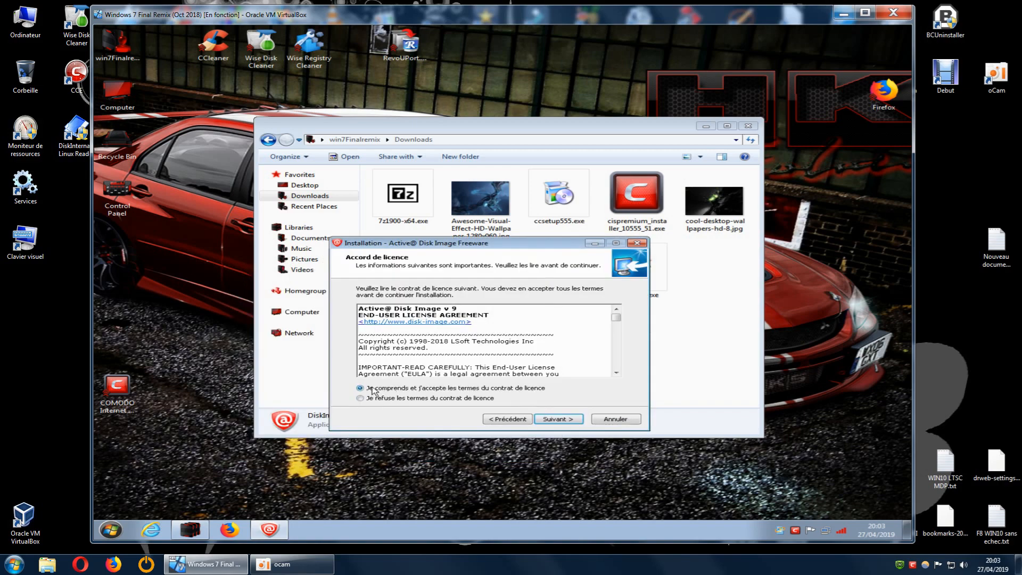
{"action": "left_click", "coordinate": [549, 420]}
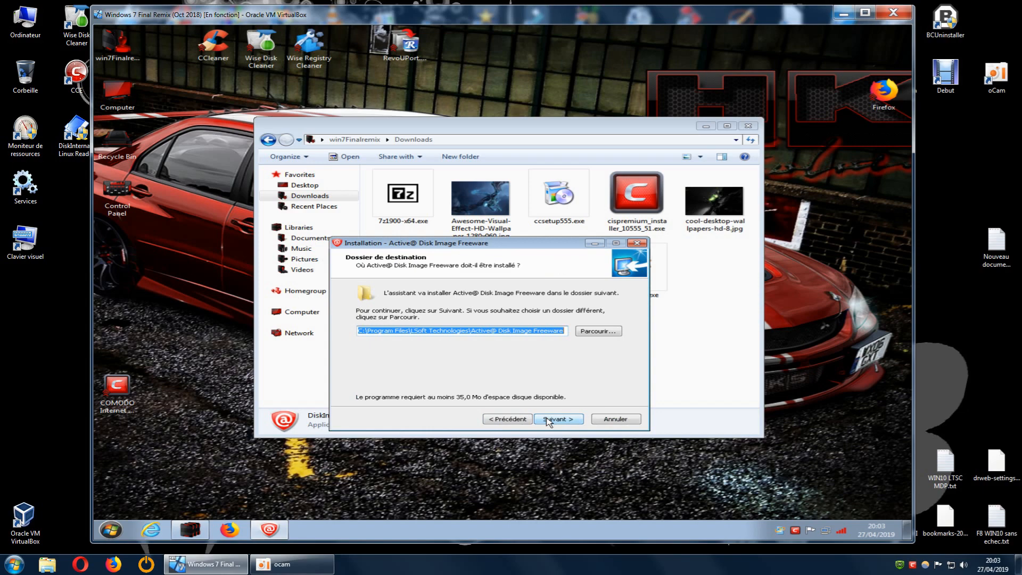
Install Active@ Disk Image Freeware in the proposed destination folder and finish the setup with the option to run the program.
{"action": "left_click", "coordinate": [550, 420]}
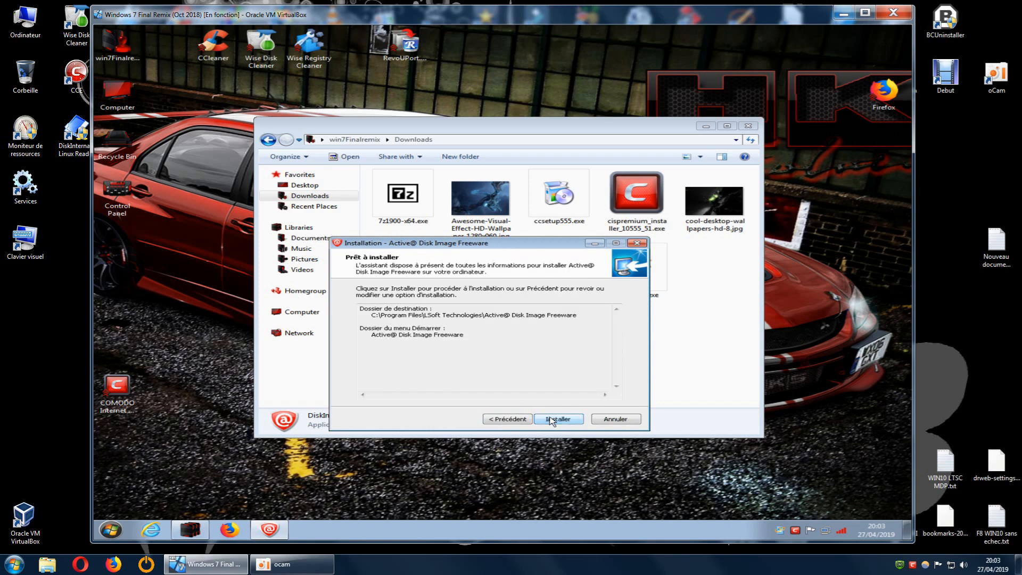
{"action": "left_click", "coordinate": [550, 420]}
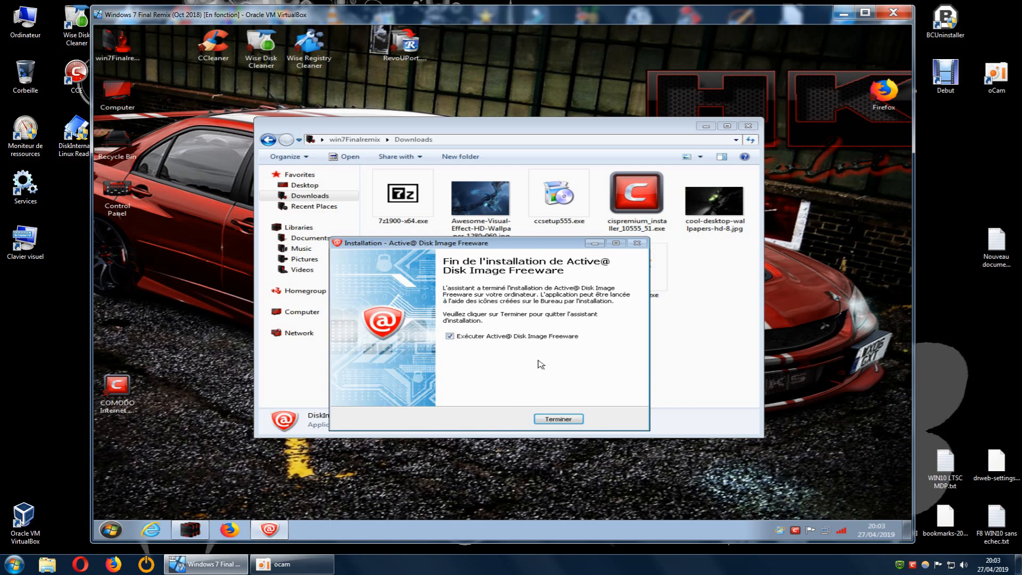
{"action": "left_click", "coordinate": [562, 419]}
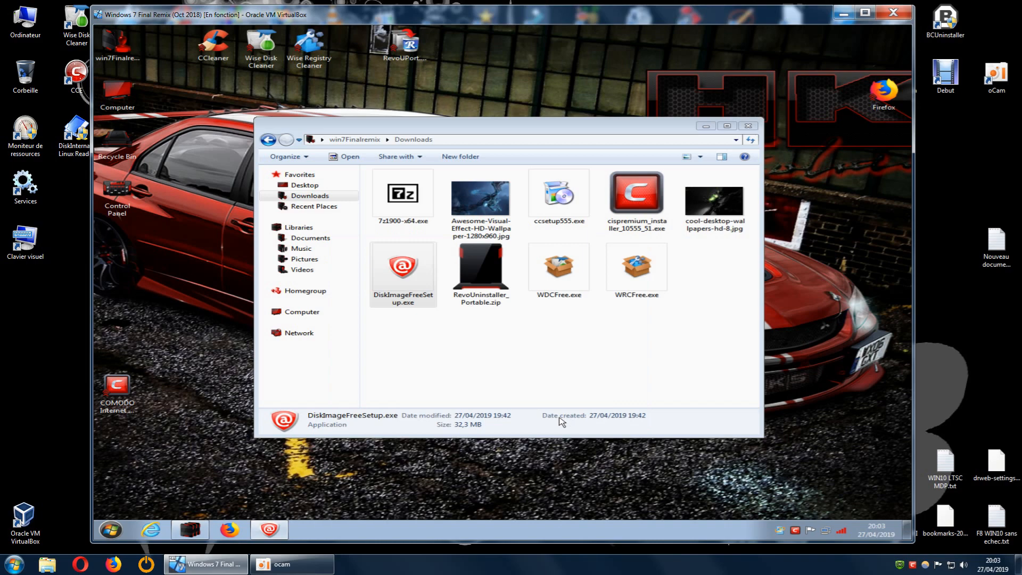
Close the Downloads folder window and reposition the Active@ Disk Image main window on the desktop.
{"action": "left_click_drag", "start_coordinate": [659, 133], "coordinate": [619, 101]}
{"action": "left_click", "coordinate": [747, 129]}
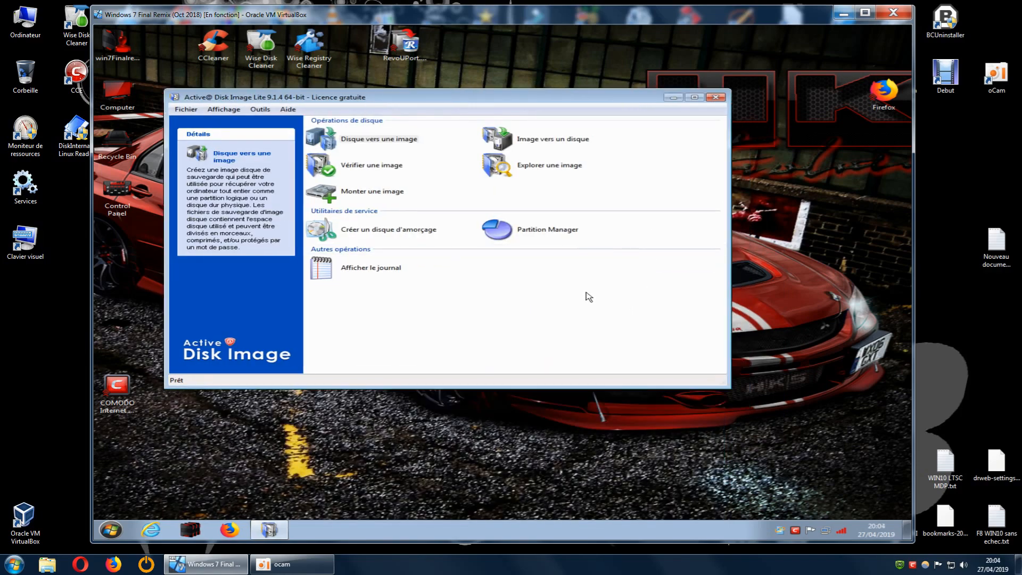
{"action": "left_click_drag", "start_coordinate": [475, 99], "coordinate": [495, 97]}
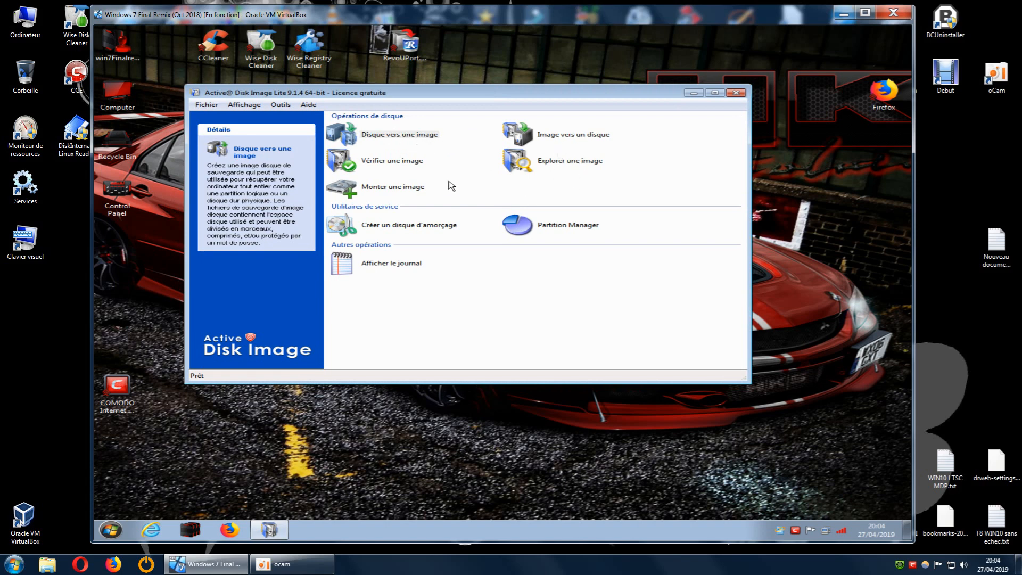
Start the Disque vers une image wizard and advance to the selection of disks and partitions.
{"action": "left_click", "coordinate": [390, 138]}
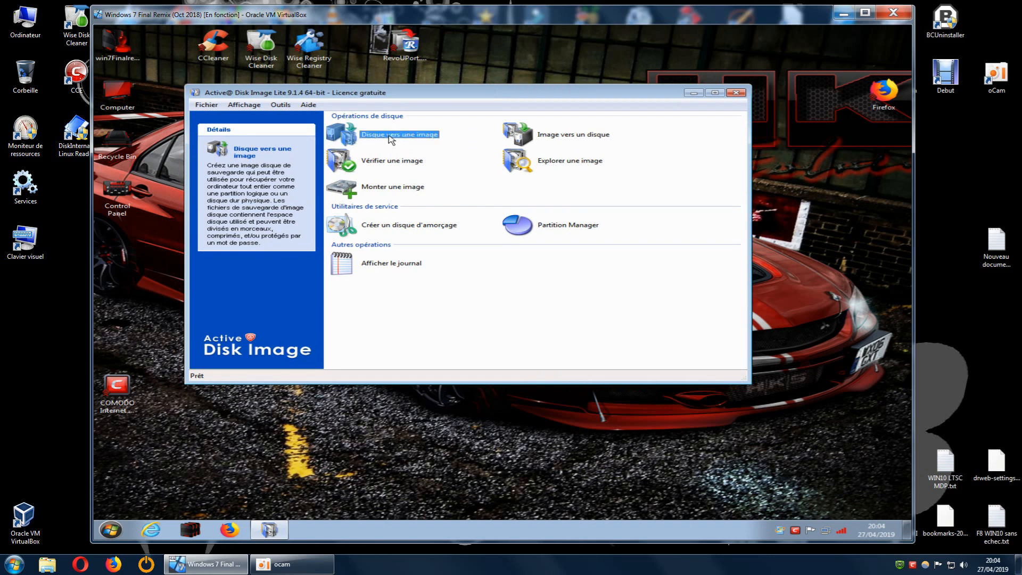
{"action": "double_click", "coordinate": [391, 135]}
{"action": "left_click_drag", "start_coordinate": [419, 140], "coordinate": [308, 256]}
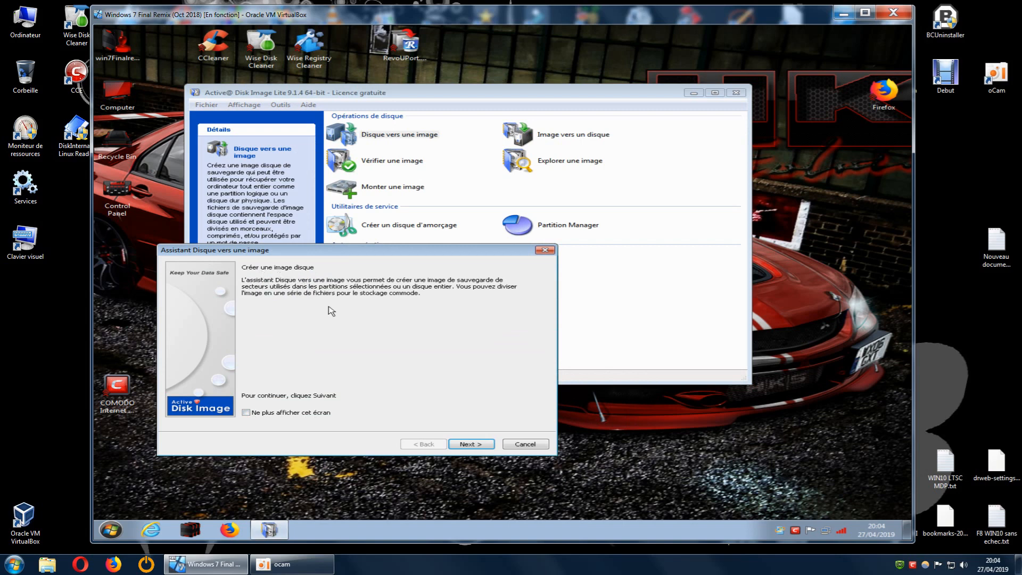
{"action": "left_click", "coordinate": [471, 444]}
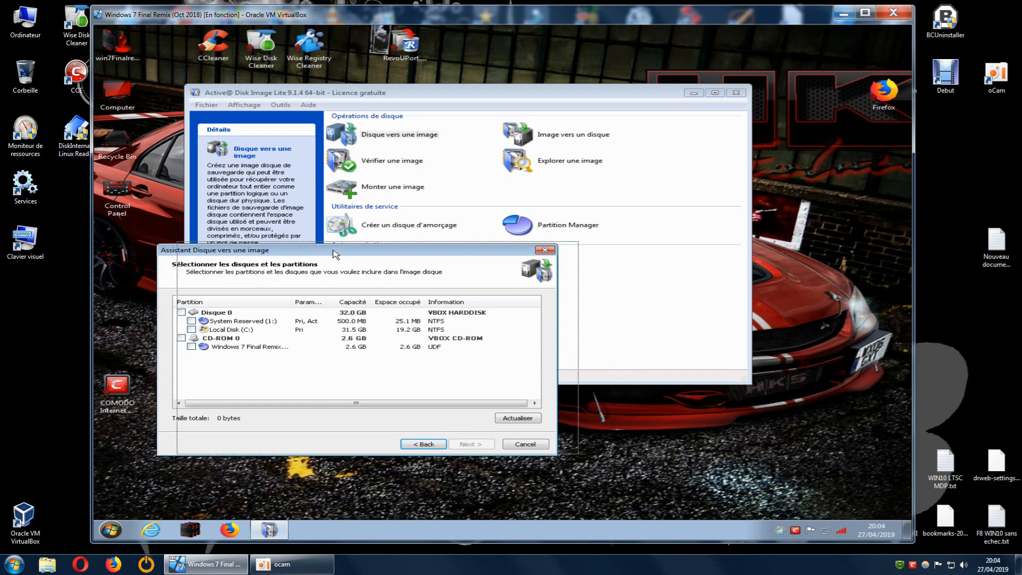
{"action": "left_click_drag", "start_coordinate": [314, 250], "coordinate": [334, 248]}
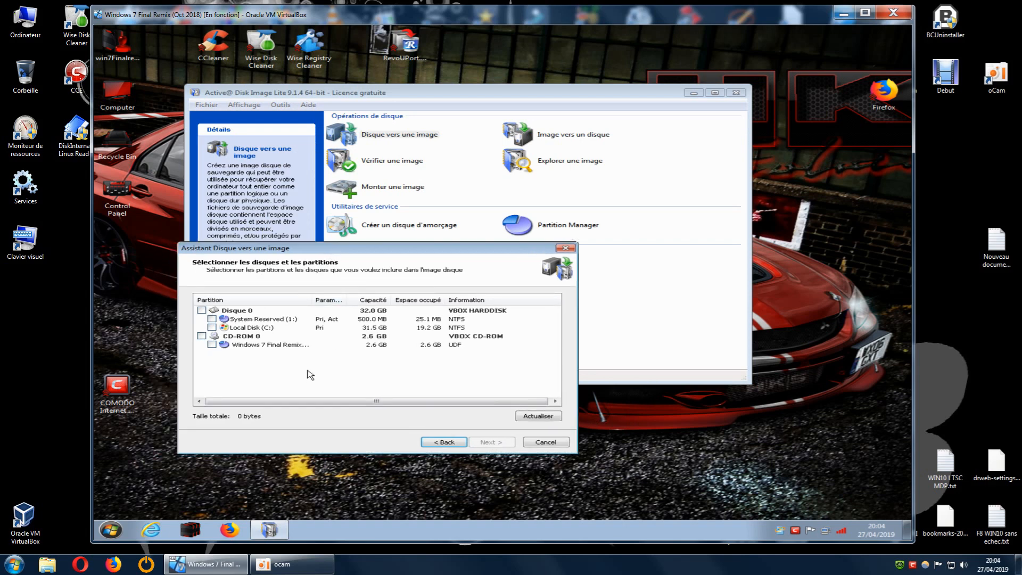
Include Disque 0 with its System Reserved and Local Disk (C:) partitions in the image and advance to the backup location.
{"action": "left_click_drag", "start_coordinate": [349, 301], "coordinate": [425, 300]}
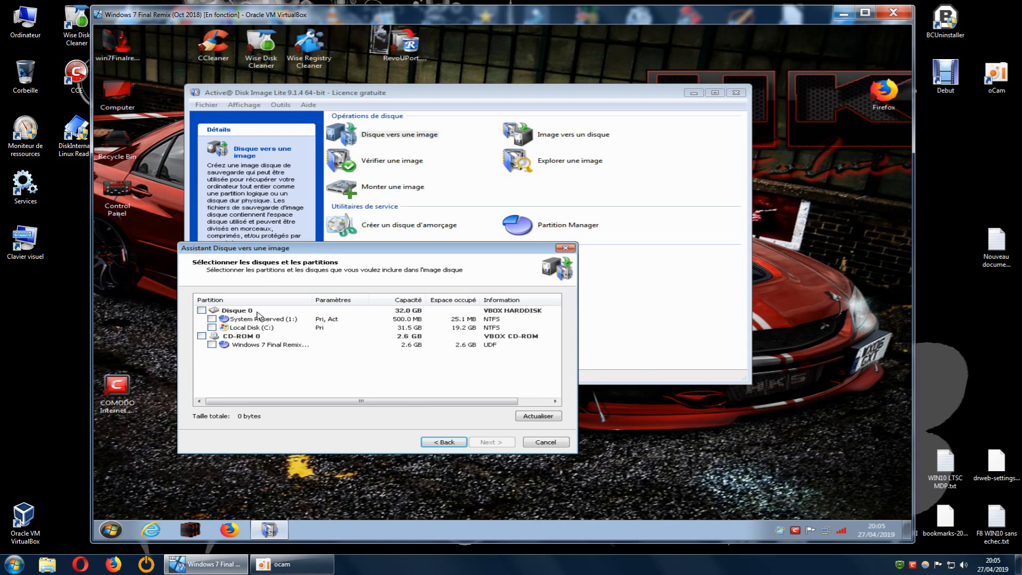
{"action": "left_click", "coordinate": [201, 310]}
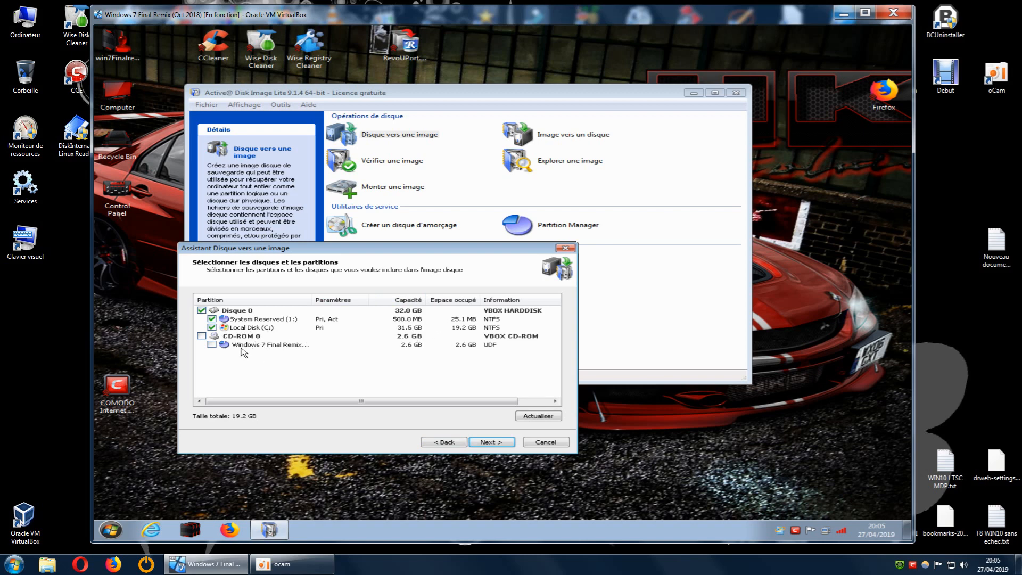
{"action": "left_click_drag", "start_coordinate": [312, 302], "coordinate": [355, 301]}
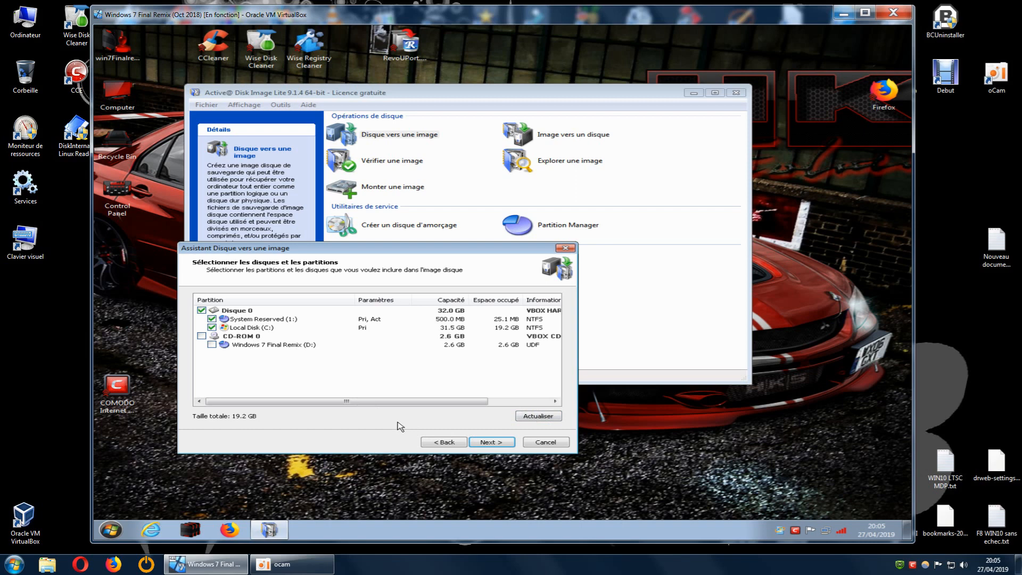
{"action": "left_click_drag", "start_coordinate": [419, 250], "coordinate": [397, 223]}
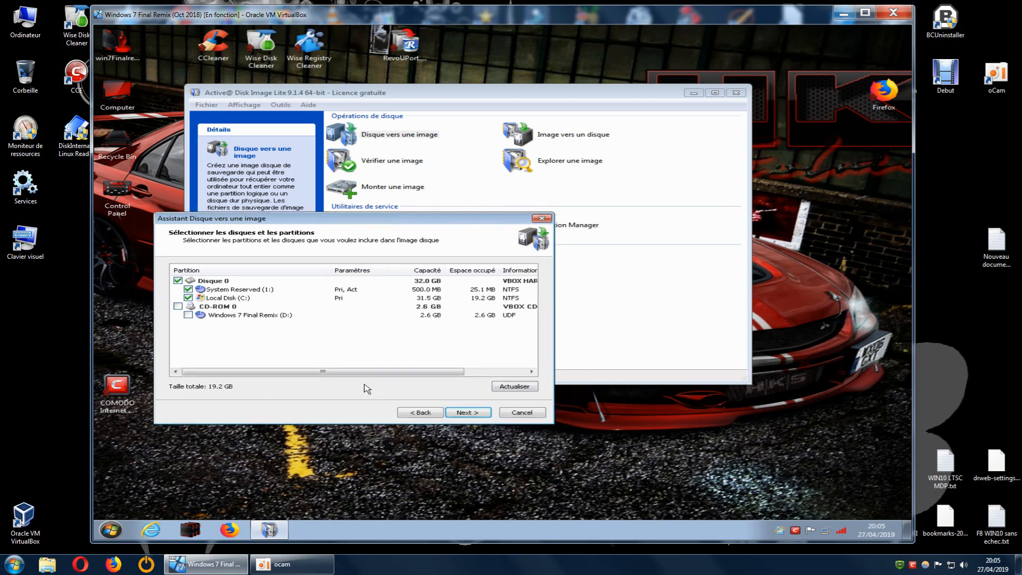
{"action": "left_click_drag", "start_coordinate": [399, 373], "coordinate": [313, 372]}
{"action": "left_click", "coordinate": [466, 412]}
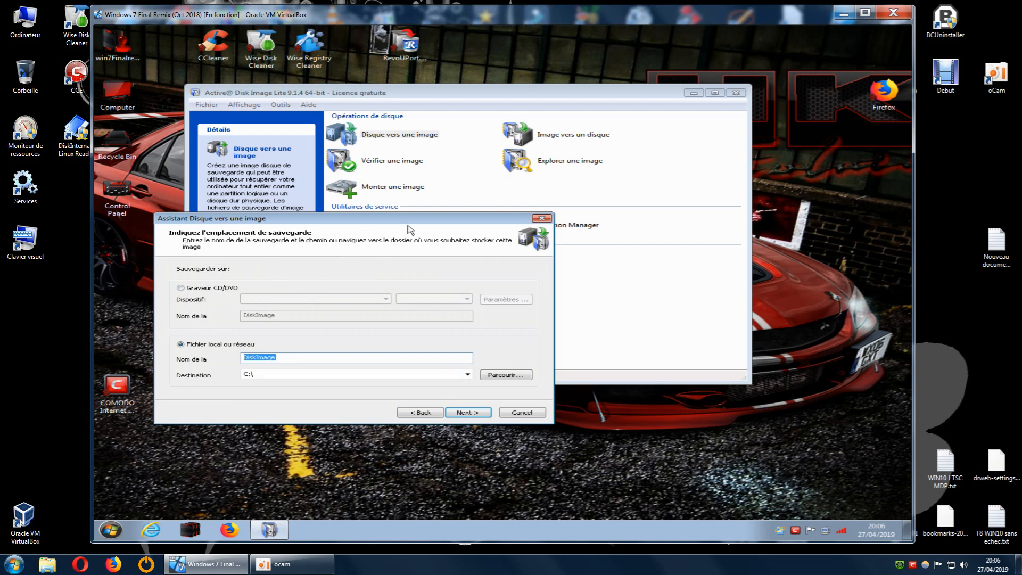
Keep DiskImage as the backup name and C:\ as the local destination, and continue to the image options.
{"action": "left_click_drag", "start_coordinate": [415, 222], "coordinate": [420, 248]}
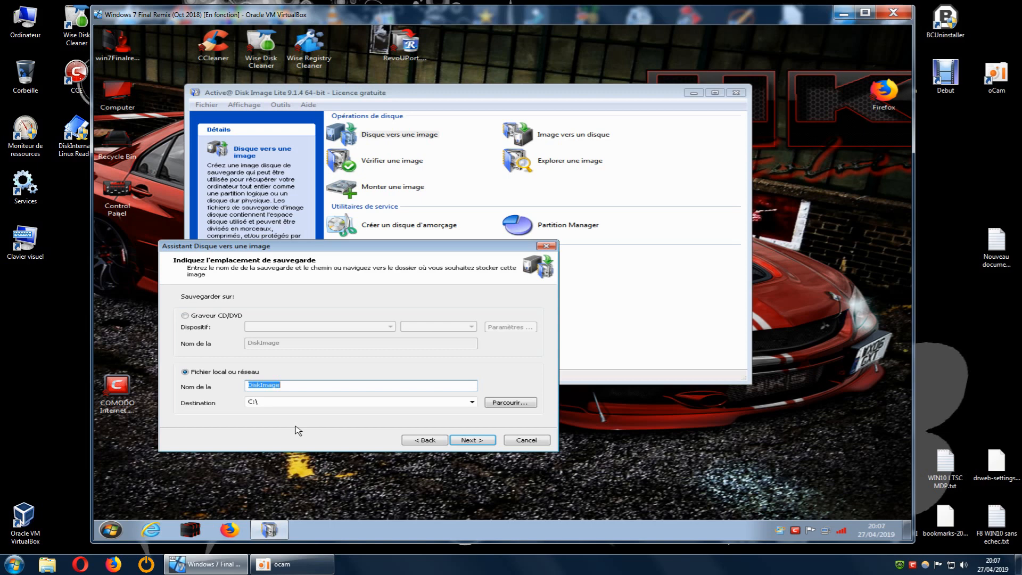
{"action": "left_click", "coordinate": [268, 385]}
{"action": "left_click_drag", "start_coordinate": [288, 386], "coordinate": [248, 390]}
{"action": "left_click", "coordinate": [297, 382]}
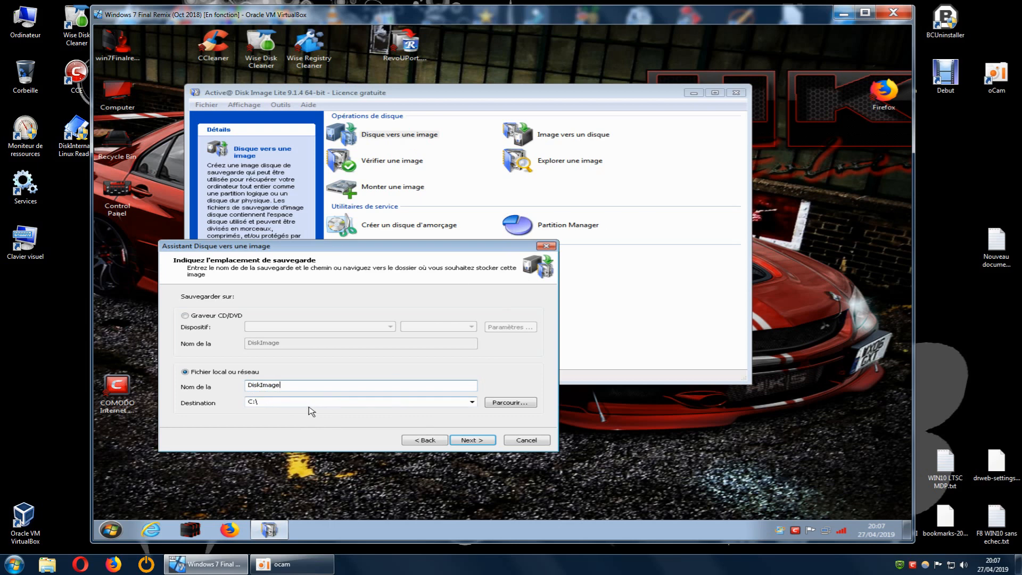
{"action": "left_click", "coordinate": [510, 404]}
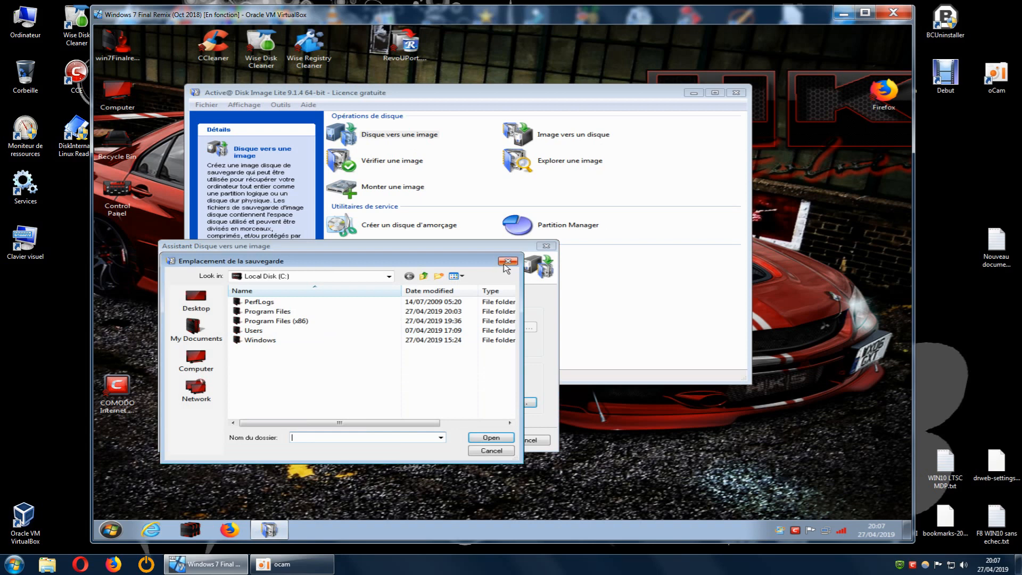
{"action": "left_click", "coordinate": [508, 262]}
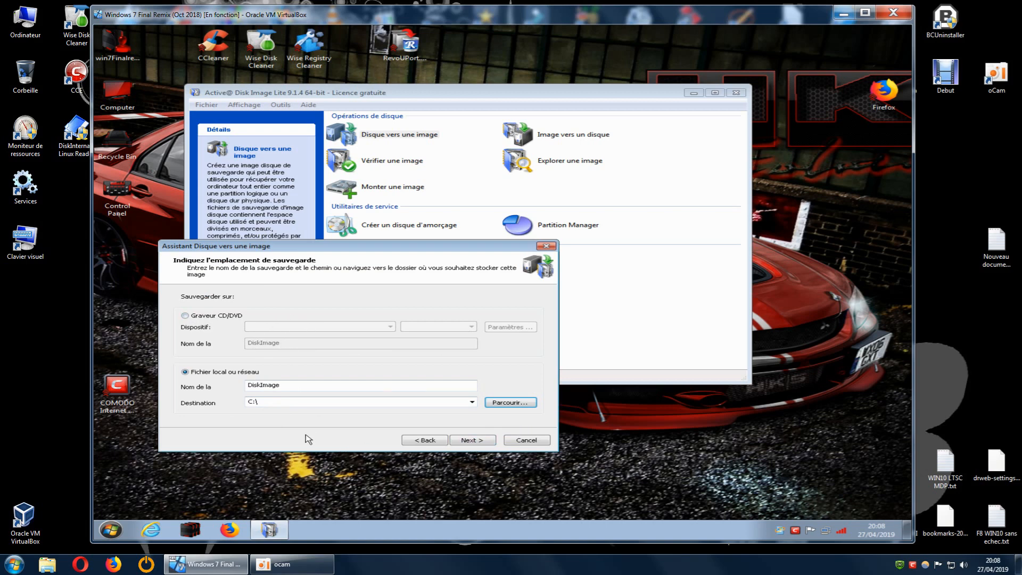
{"action": "left_click", "coordinate": [468, 441]}
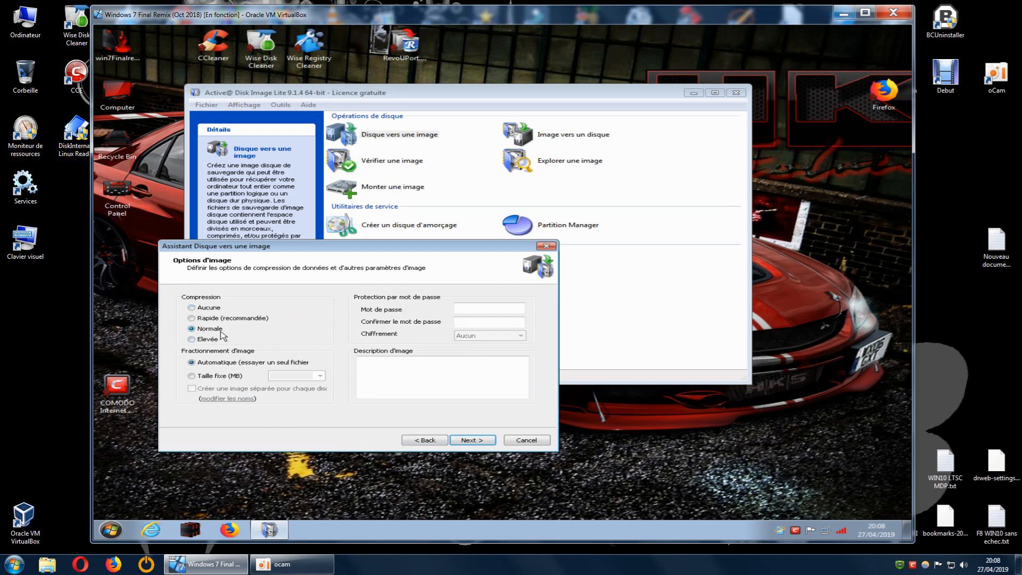
Set the image compression to Elevée and review the summary of the backup operations for both partitions.
{"action": "left_click", "coordinate": [198, 340]}
{"action": "left_click", "coordinate": [469, 441]}
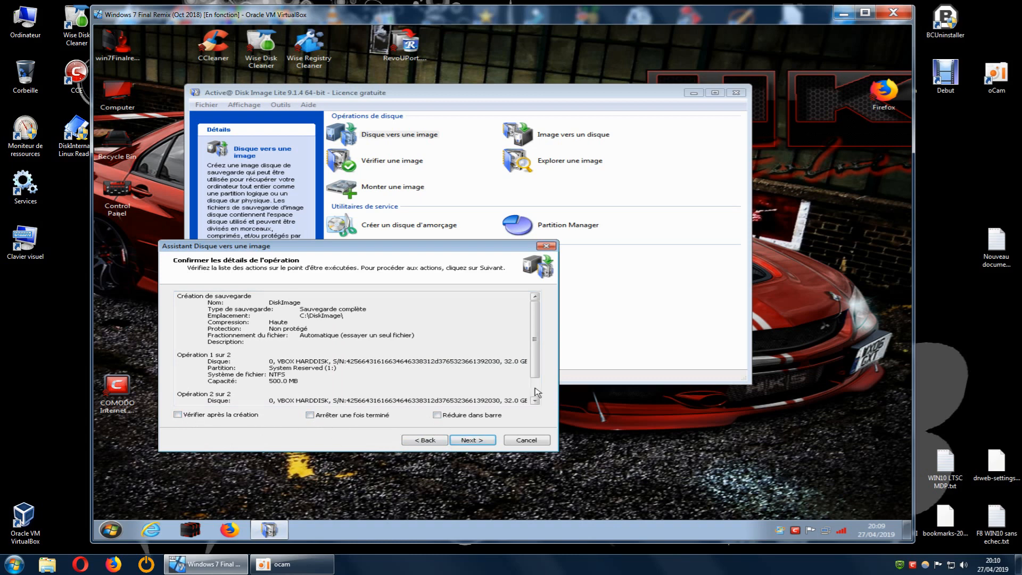
{"action": "scroll", "coordinate": [535, 400], "scroll_direction": "down", "scroll_amount": 2}
{"action": "scroll", "coordinate": [535, 400], "scroll_direction": "up", "scroll_amount": 2}
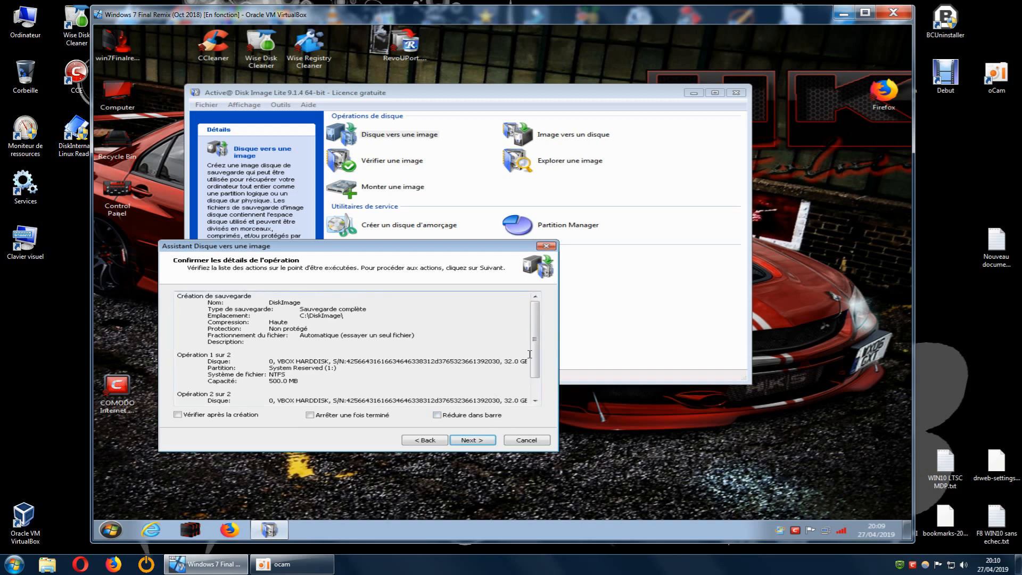
{"action": "scroll", "coordinate": [535, 368], "scroll_direction": "down", "scroll_amount": 2}
{"action": "scroll", "coordinate": [537, 380], "scroll_direction": "up", "scroll_amount": 1}
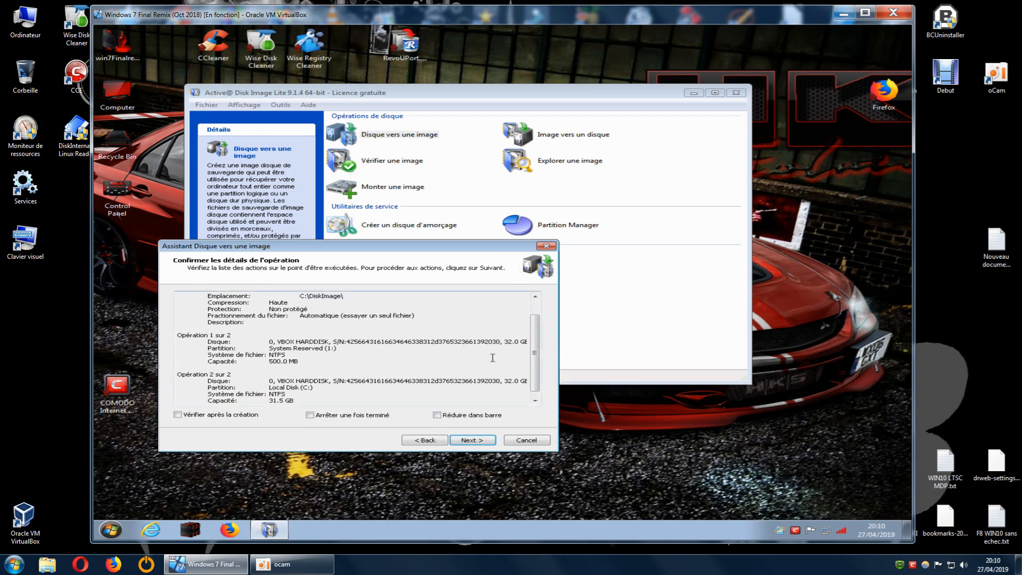
{"action": "scroll", "coordinate": [537, 334], "scroll_direction": "up", "scroll_amount": 2}
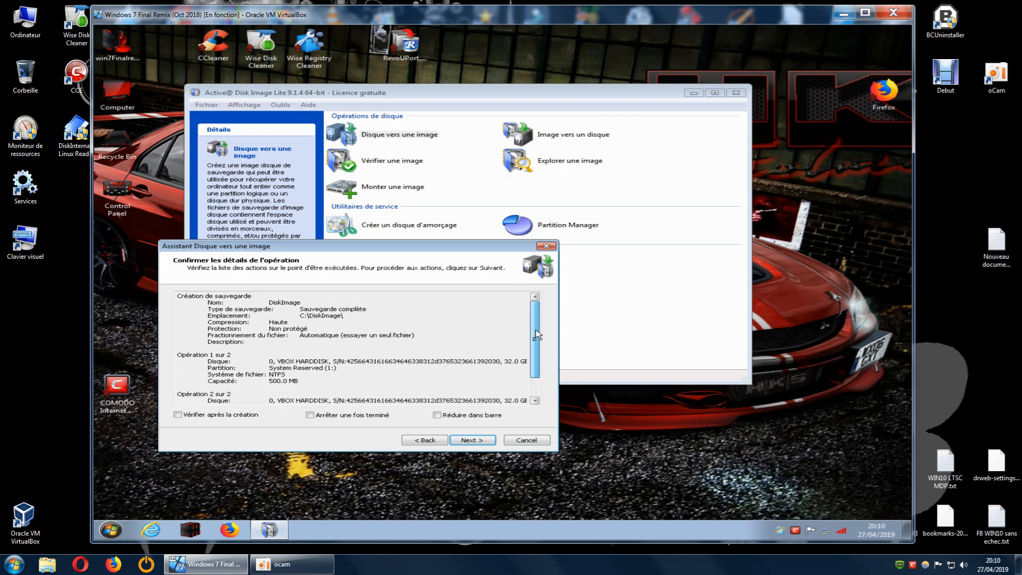
{"action": "scroll", "coordinate": [537, 335], "scroll_direction": "down", "scroll_amount": 2}
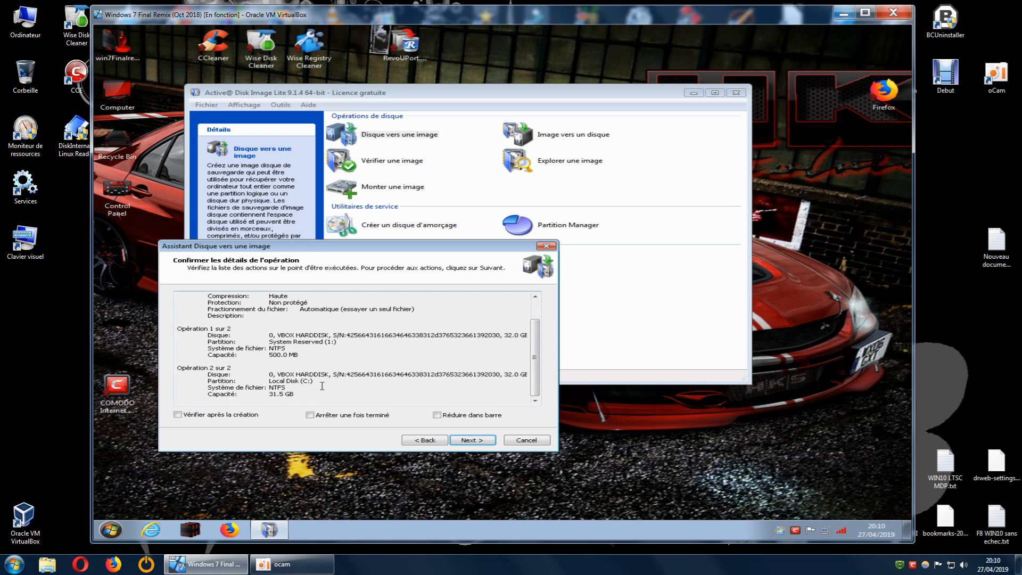
Check the free space on Local Disk (C:) in the Computer window and close it.
{"action": "double_click", "coordinate": [118, 96]}
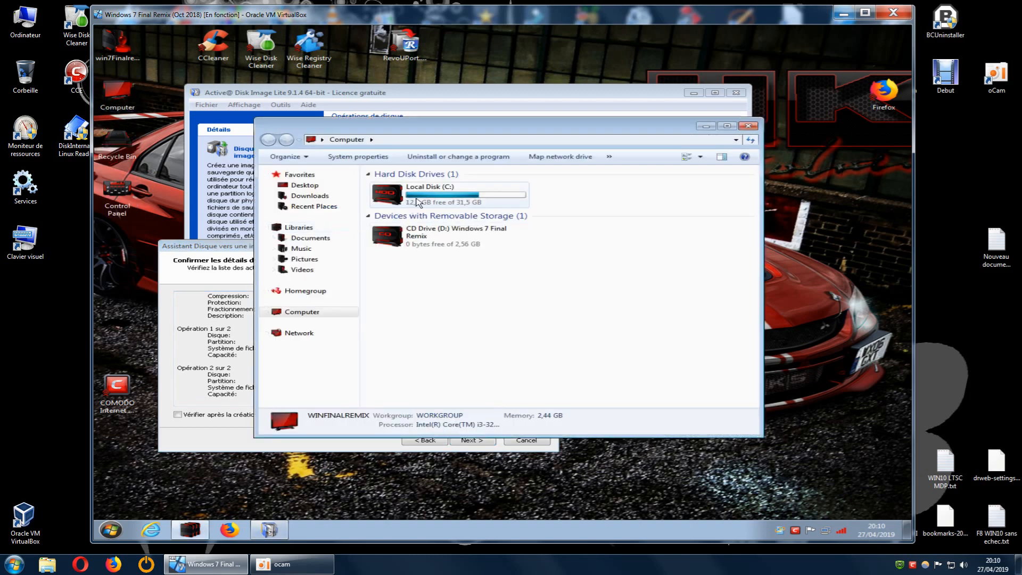
{"action": "left_click", "coordinate": [748, 126]}
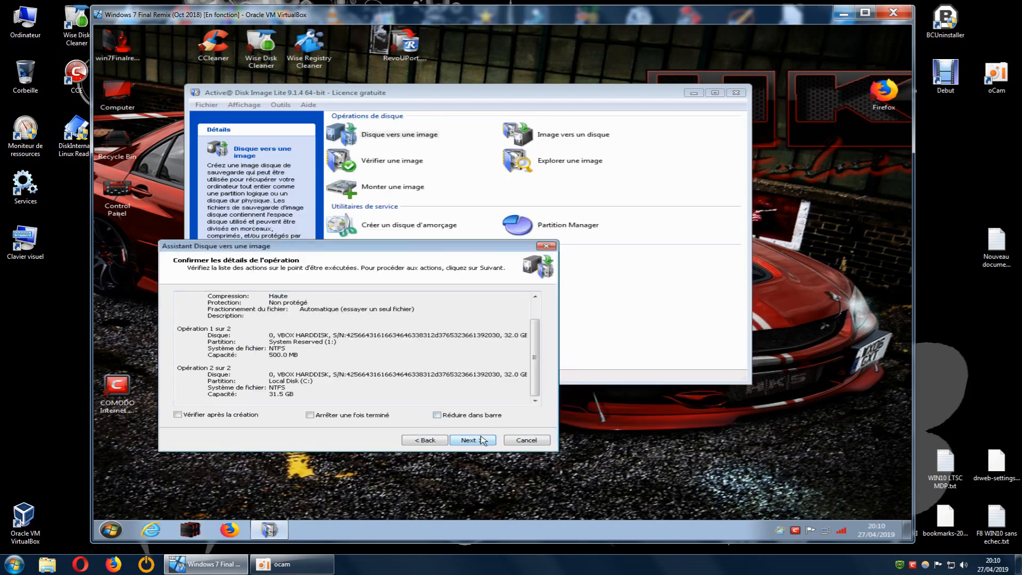
{"action": "left_click", "coordinate": [114, 107]}
{"action": "double_click", "coordinate": [113, 107]}
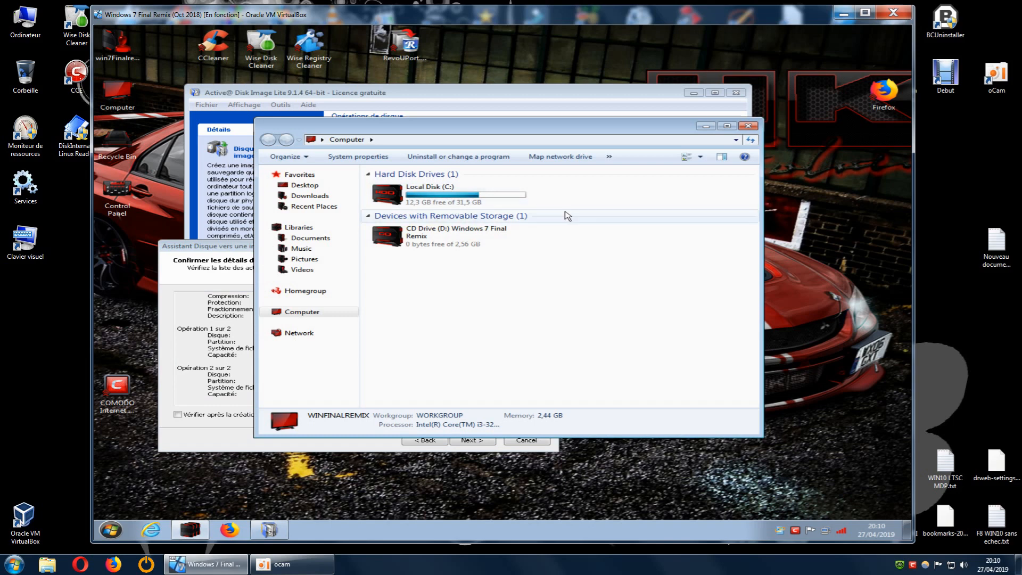
{"action": "left_click", "coordinate": [748, 125]}
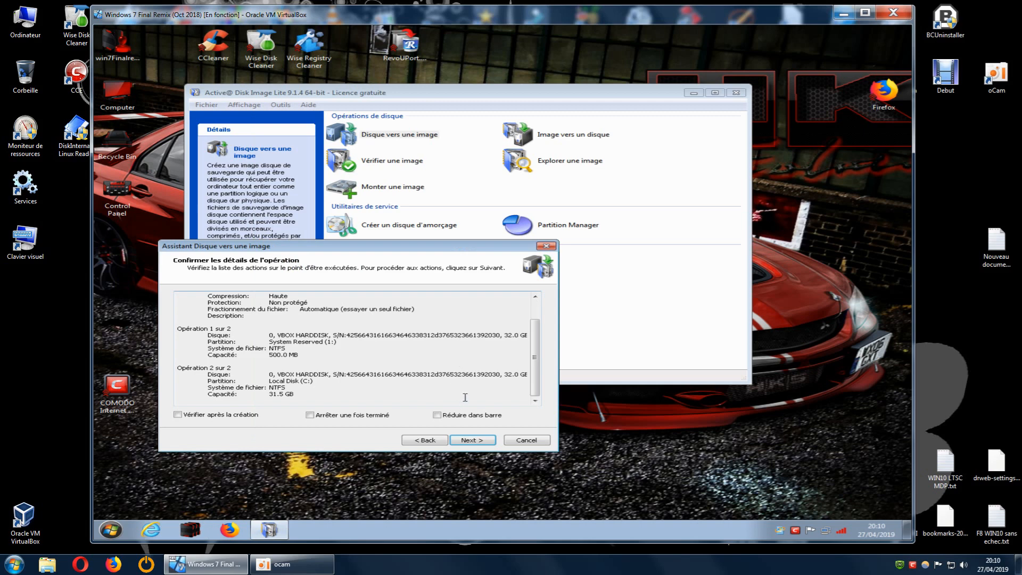
Start creating the disk image and move the progress window aside to uncover the main window's details.
{"action": "left_click", "coordinate": [484, 441]}
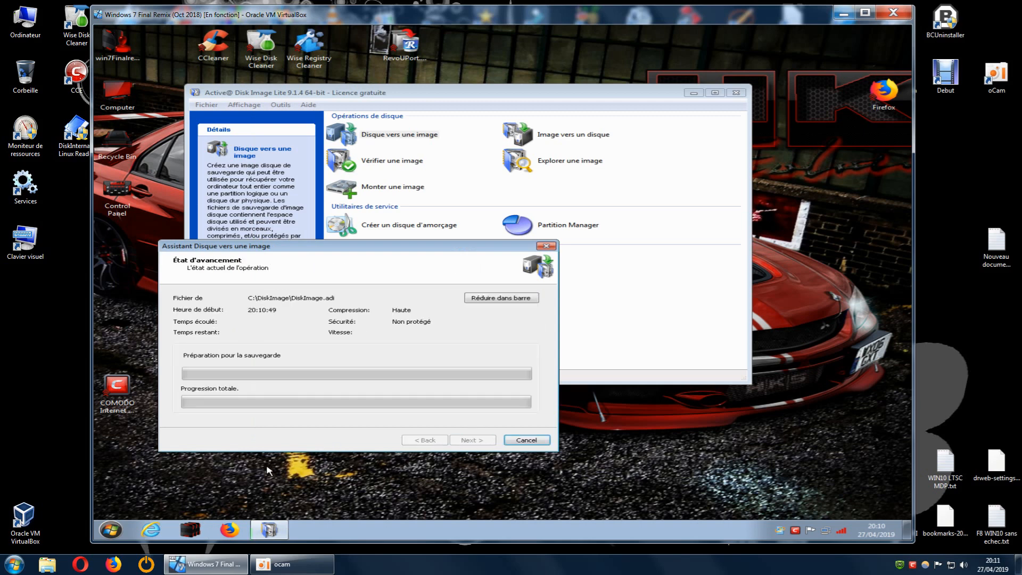
{"action": "left_click_drag", "start_coordinate": [386, 251], "coordinate": [639, 271]}
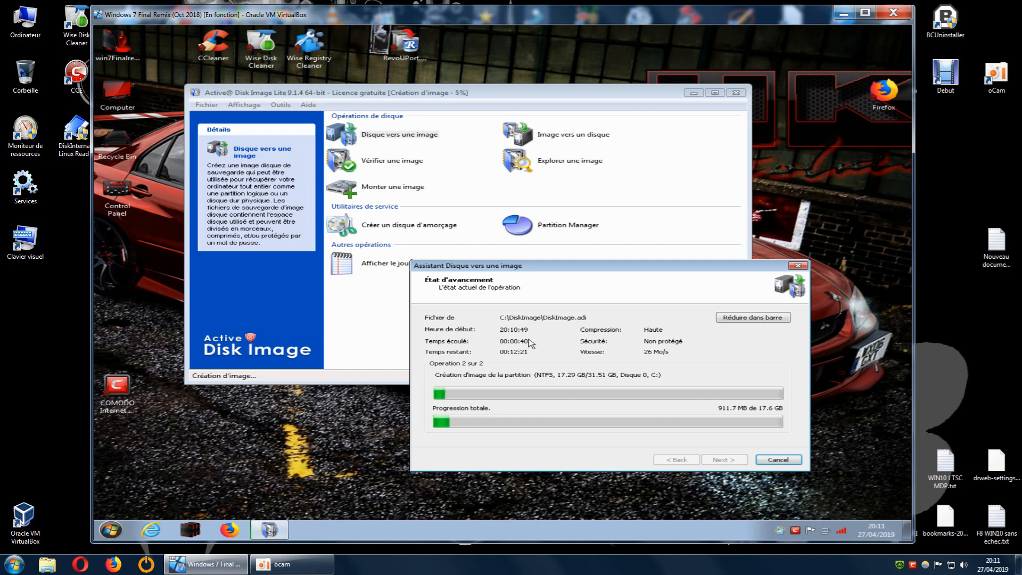
{"action": "left_click_drag", "start_coordinate": [611, 271], "coordinate": [598, 245]}
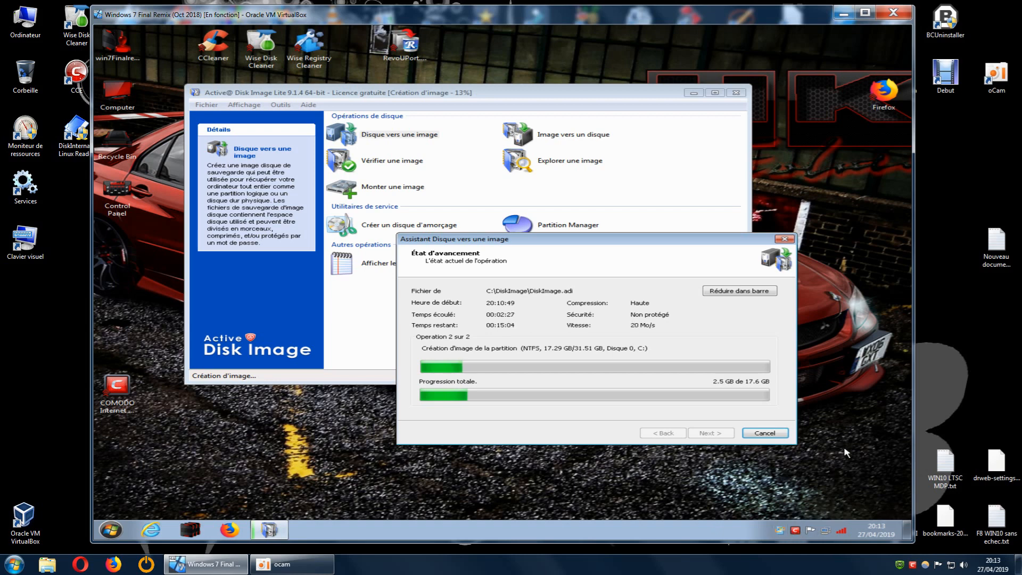
Try to quit COMODO Internet Security Premium while the image is being created.
{"action": "right_click", "coordinate": [796, 531]}
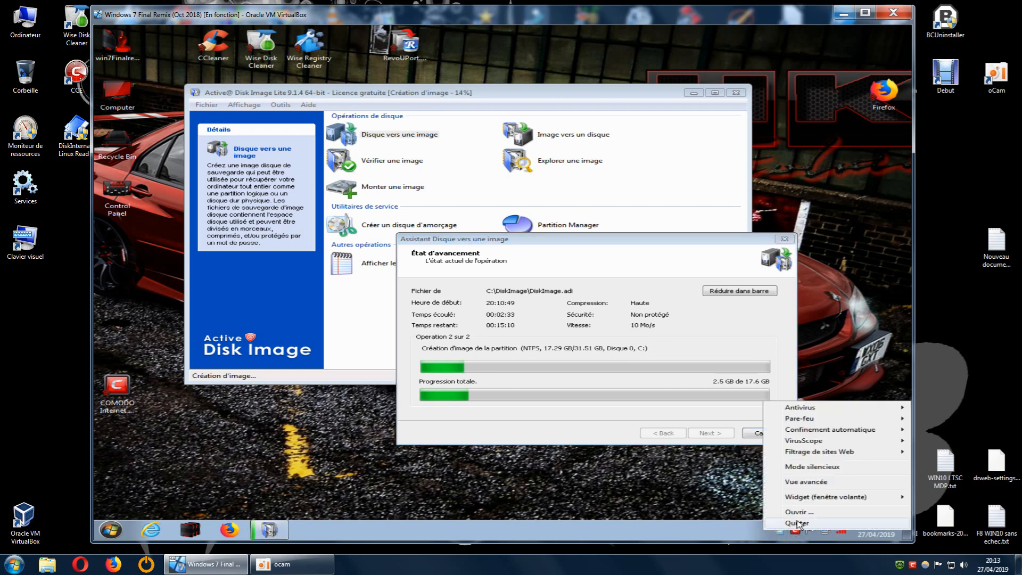
{"action": "left_click", "coordinate": [797, 523]}
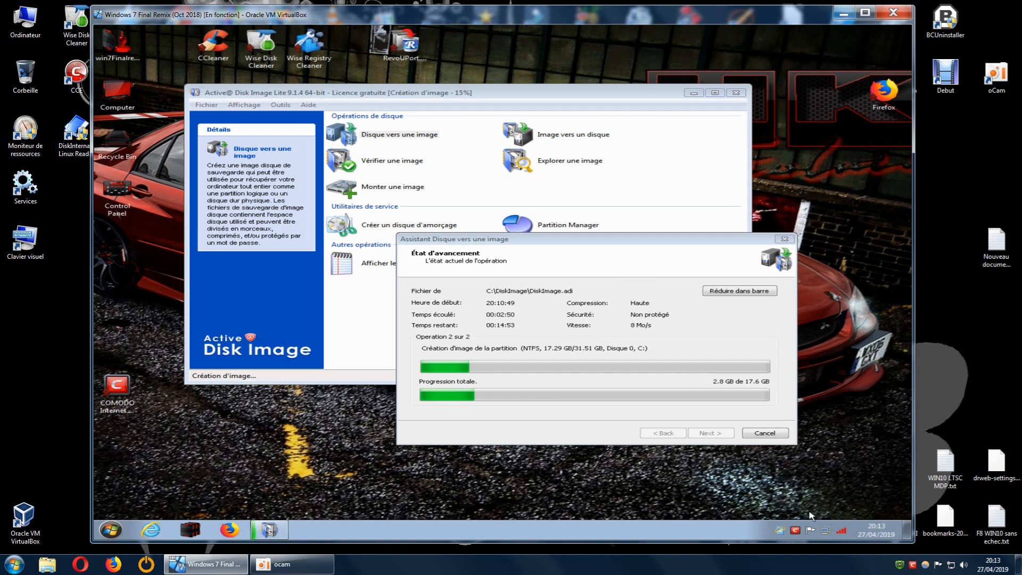
{"action": "right_click", "coordinate": [795, 530]}
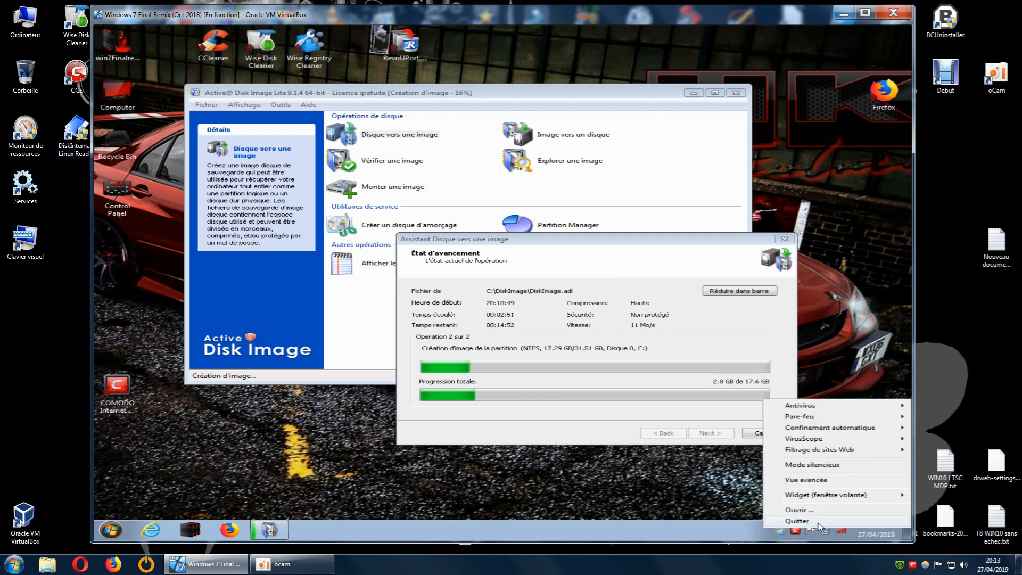
Disable the Local Area Connection in the network adapter settings and close the Network Connections window.
{"action": "right_click", "coordinate": [824, 531]}
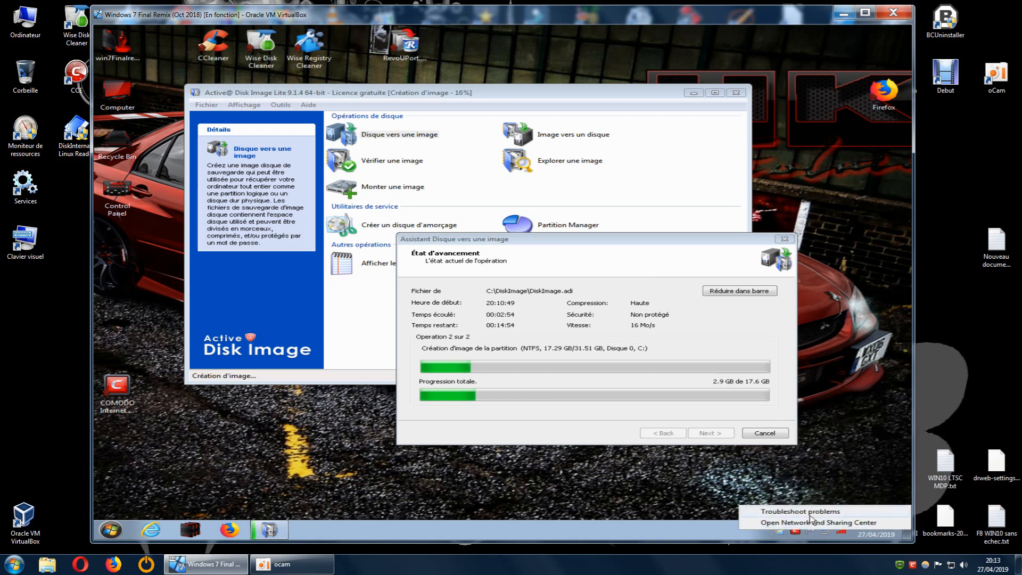
{"action": "left_click", "coordinate": [809, 525]}
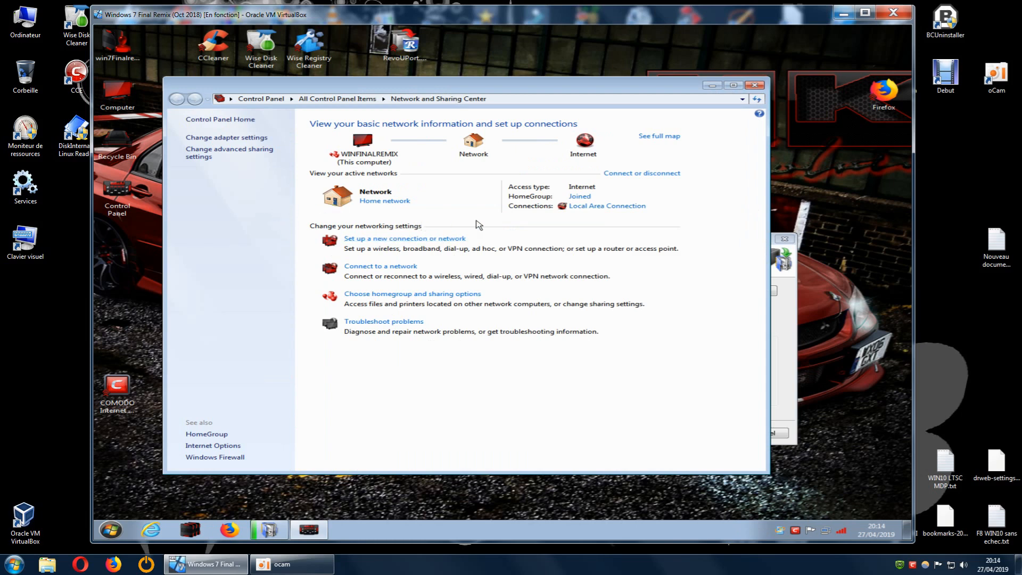
{"action": "left_click", "coordinate": [252, 140]}
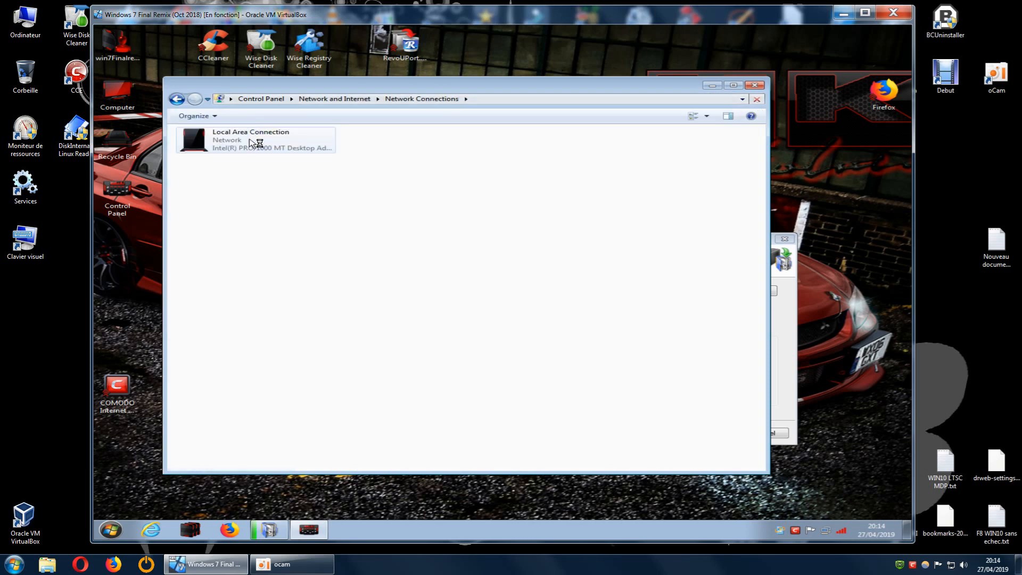
{"action": "left_click", "coordinate": [228, 149]}
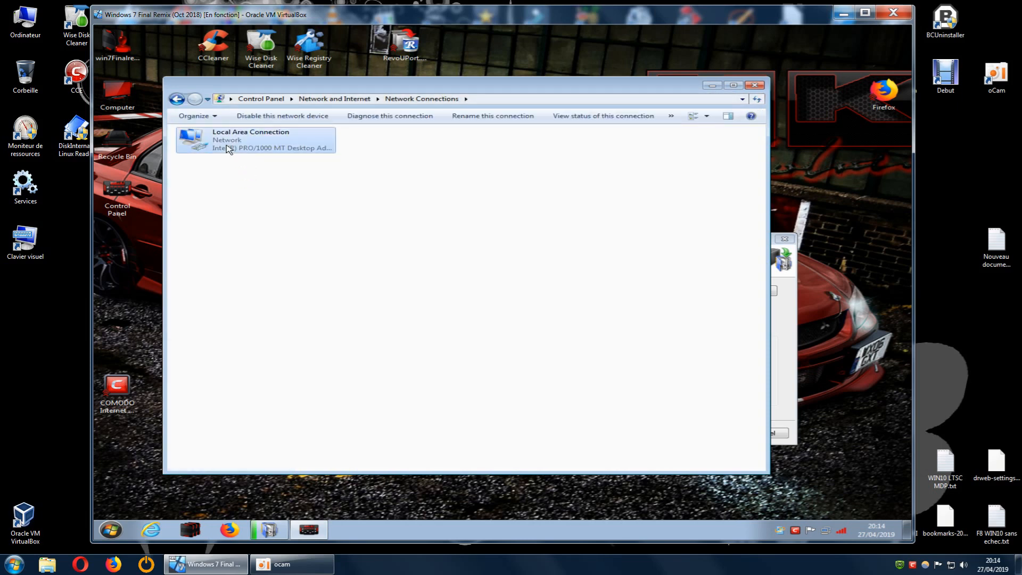
{"action": "right_click", "coordinate": [235, 145]}
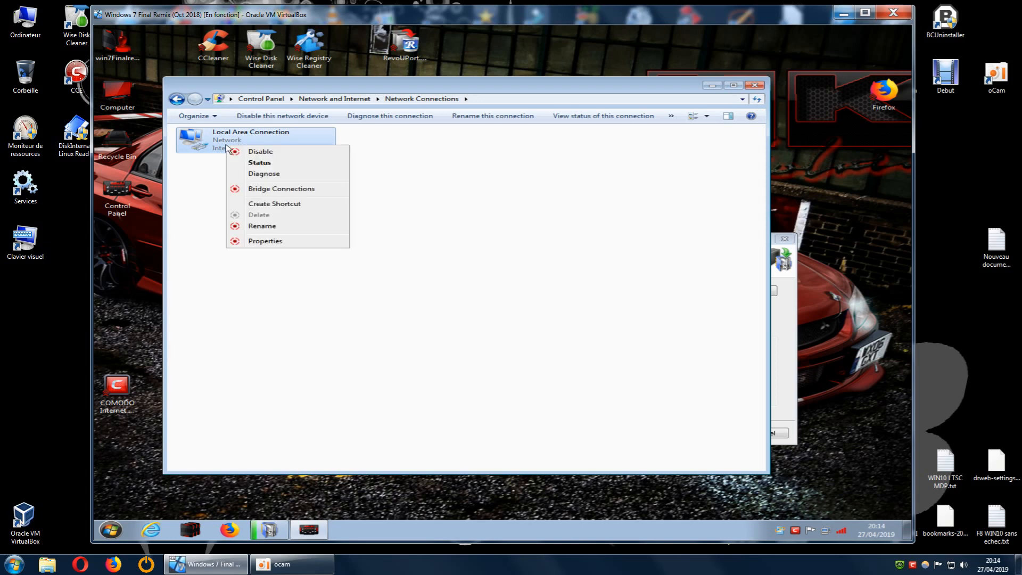
{"action": "left_click", "coordinate": [261, 153]}
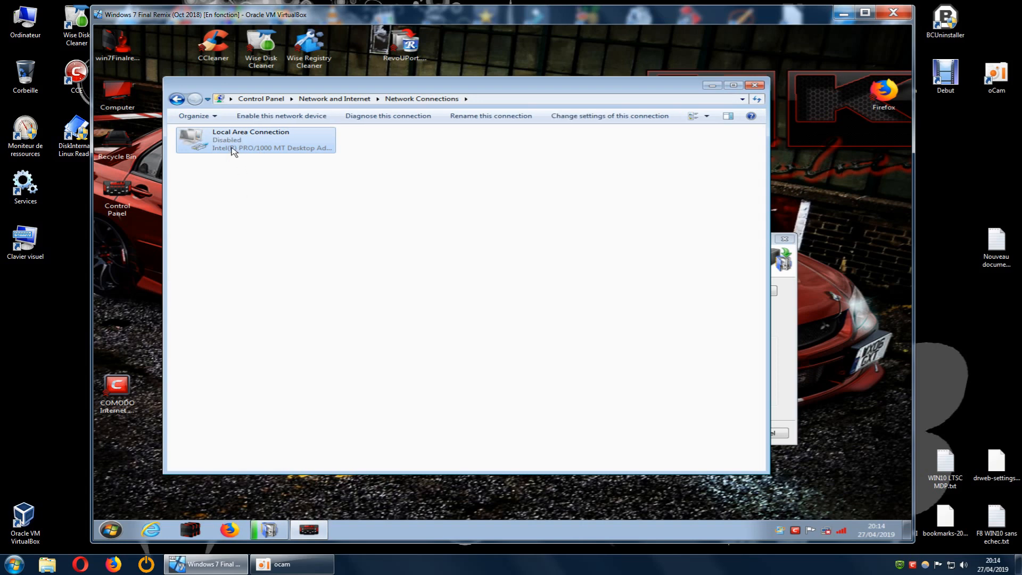
{"action": "left_click", "coordinate": [755, 86]}
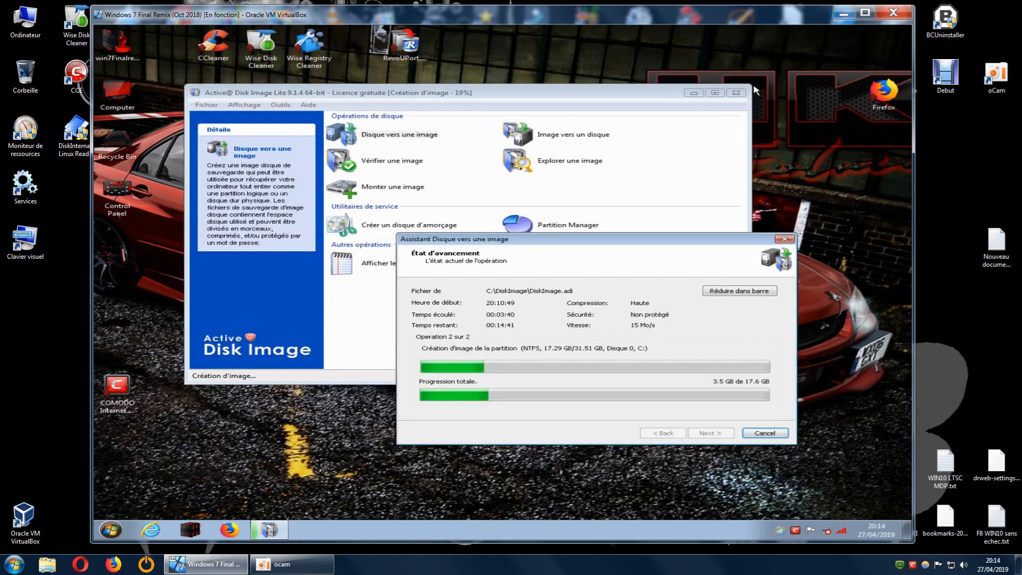
Quit COMODO Internet Security Premium with the network connection disabled.
{"action": "right_click", "coordinate": [796, 530]}
{"action": "left_click", "coordinate": [794, 510]}
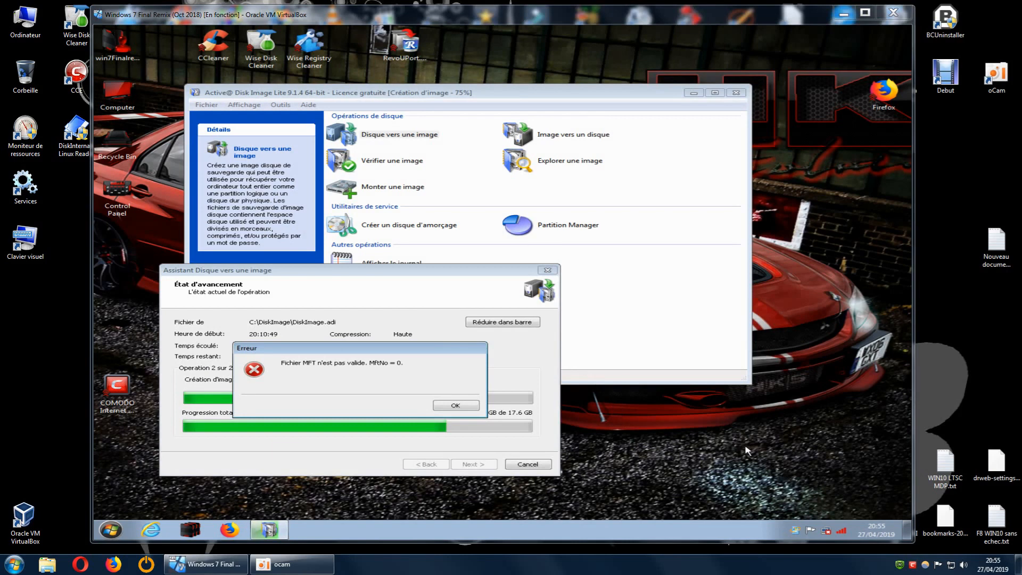
Move the Erreur message away from the progress window to uncover the image creation details.
{"action": "left_click_drag", "start_coordinate": [354, 348], "coordinate": [695, 403]}
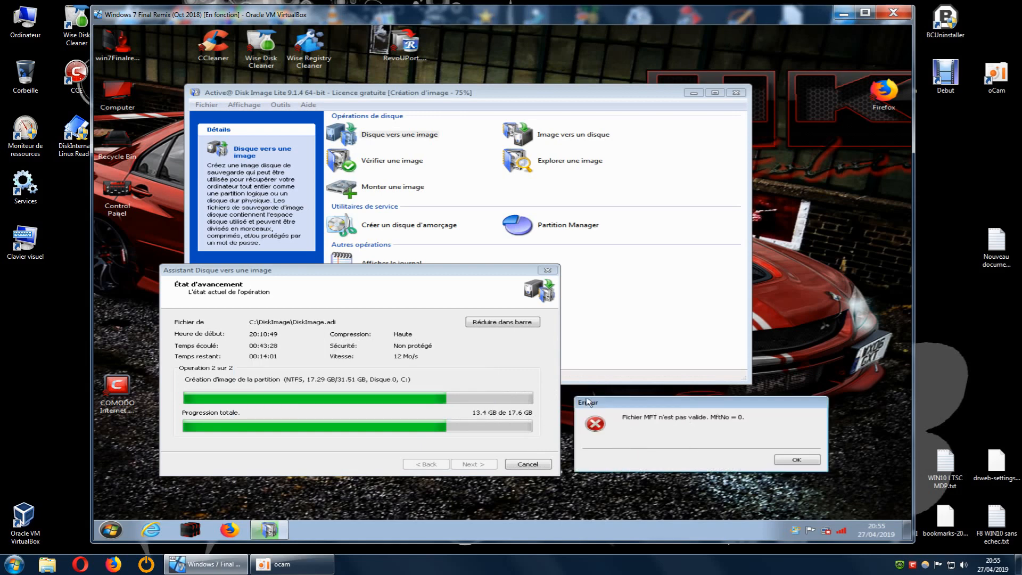
Acknowledge the Erreur message about the invalid MFT file to end the image creation.
{"action": "key", "text": "Return"}
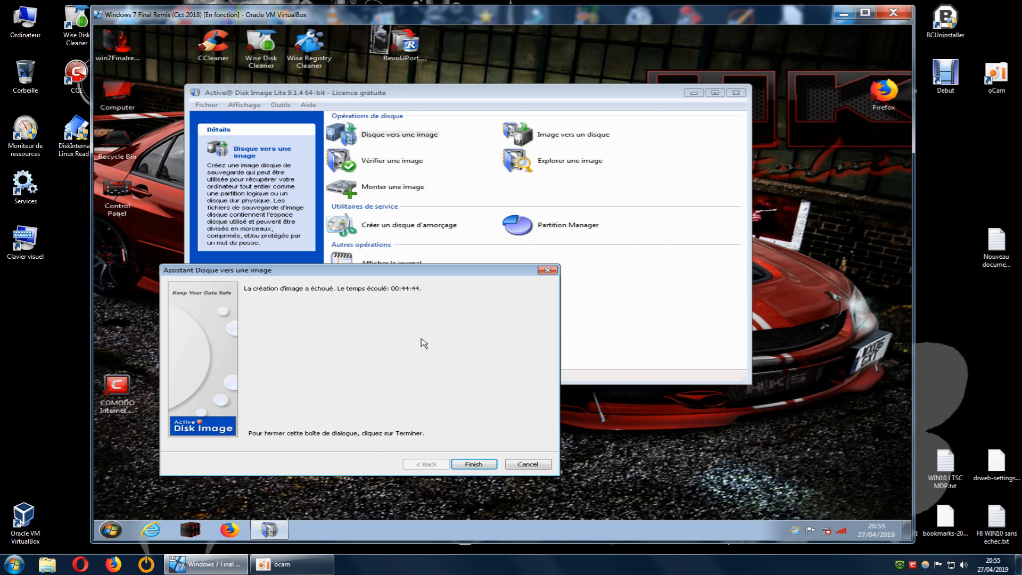
Examine the contents of the DiskImage folder on Local Disk (C:) and the folder's properties.
{"action": "double_click", "coordinate": [124, 104]}
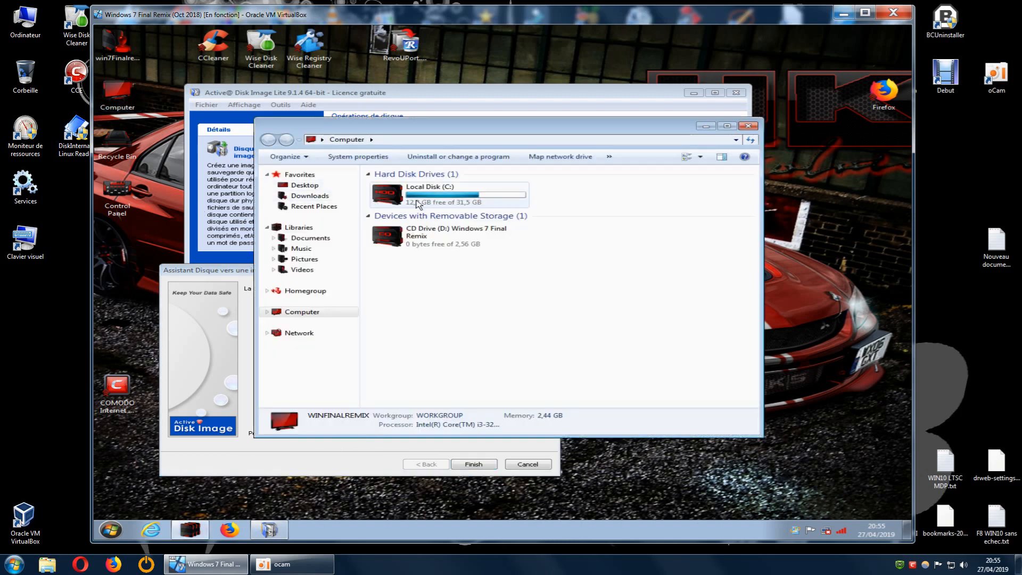
{"action": "double_click", "coordinate": [396, 205]}
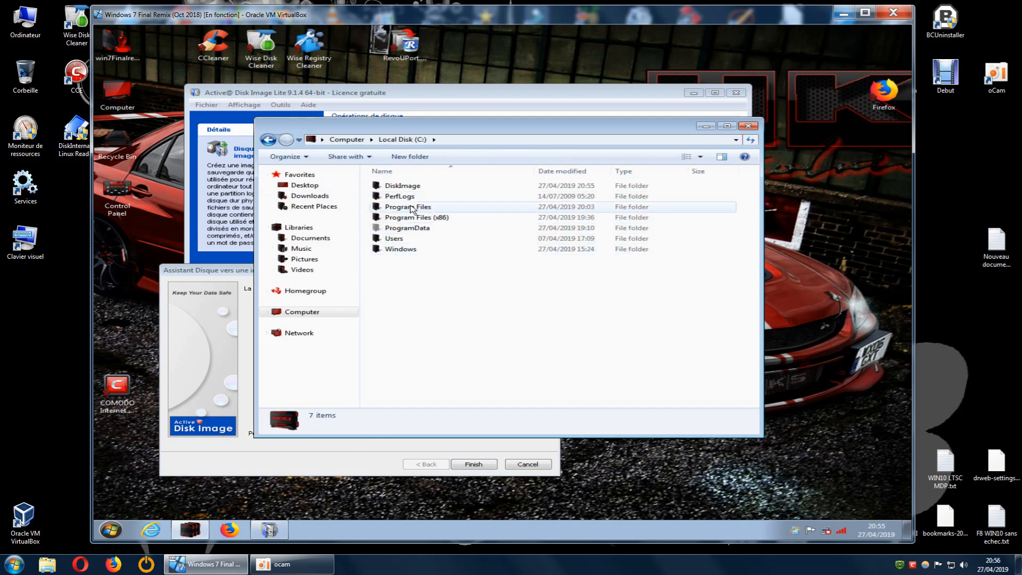
{"action": "double_click", "coordinate": [403, 186]}
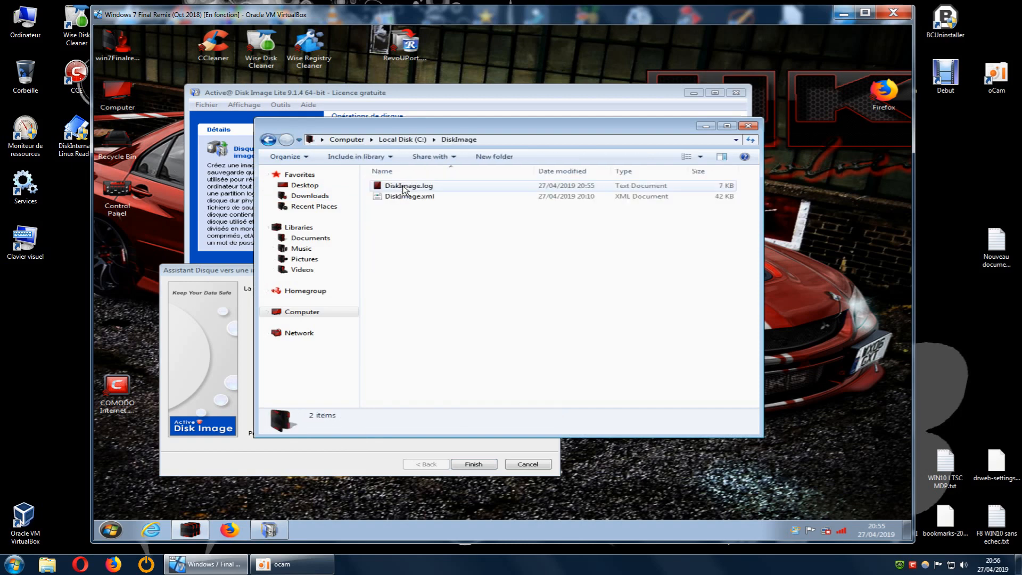
{"action": "left_click", "coordinate": [267, 140]}
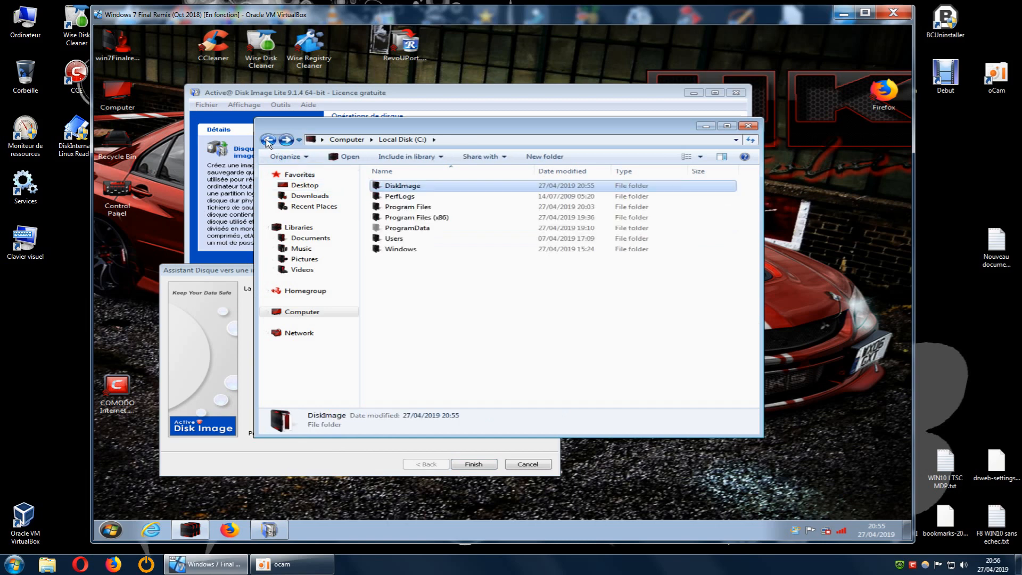
{"action": "right_click", "coordinate": [415, 188]}
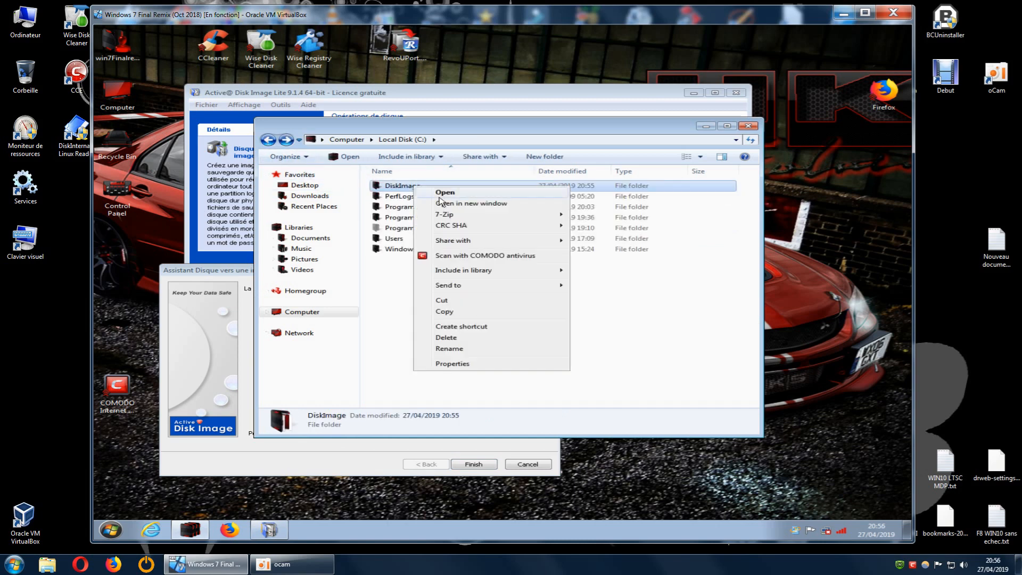
{"action": "left_click", "coordinate": [462, 369]}
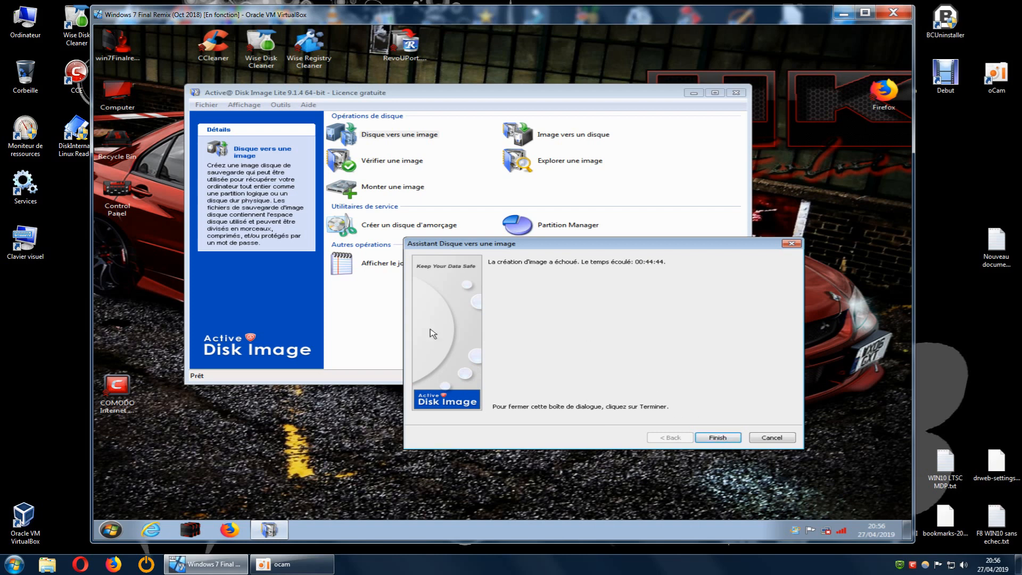
Move the Assistant Disque vers une image window aside and finish the wizard.
{"action": "left_click_drag", "start_coordinate": [650, 245], "coordinate": [371, 250]}
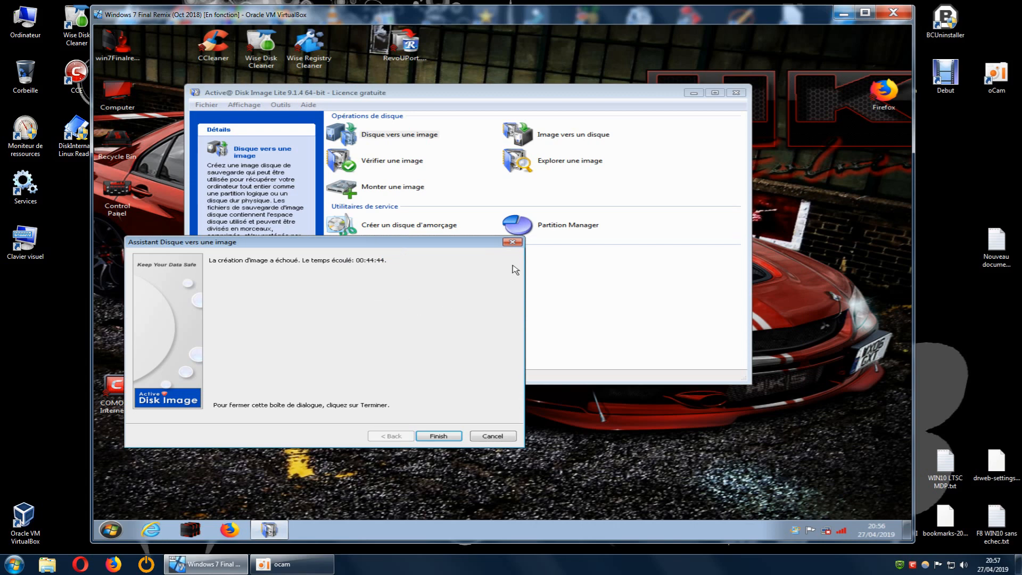
{"action": "left_click", "coordinate": [441, 436]}
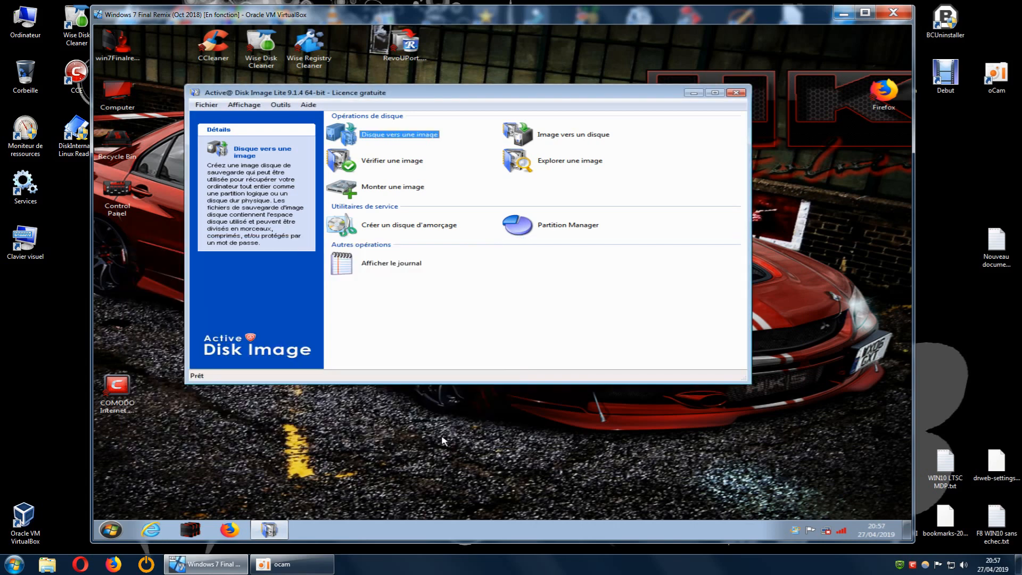